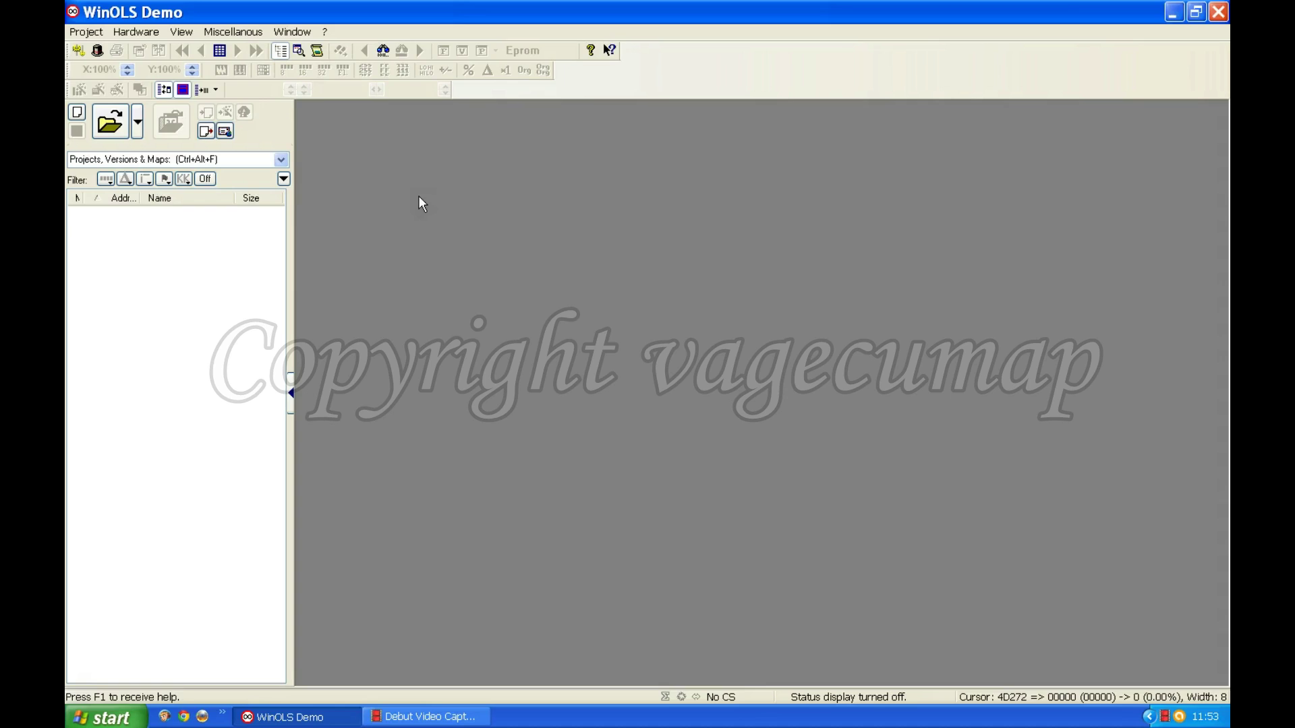
Step: Create a new project and move its hexdump window to the middle of the workspace
click(440, 51)
click(92, 33)
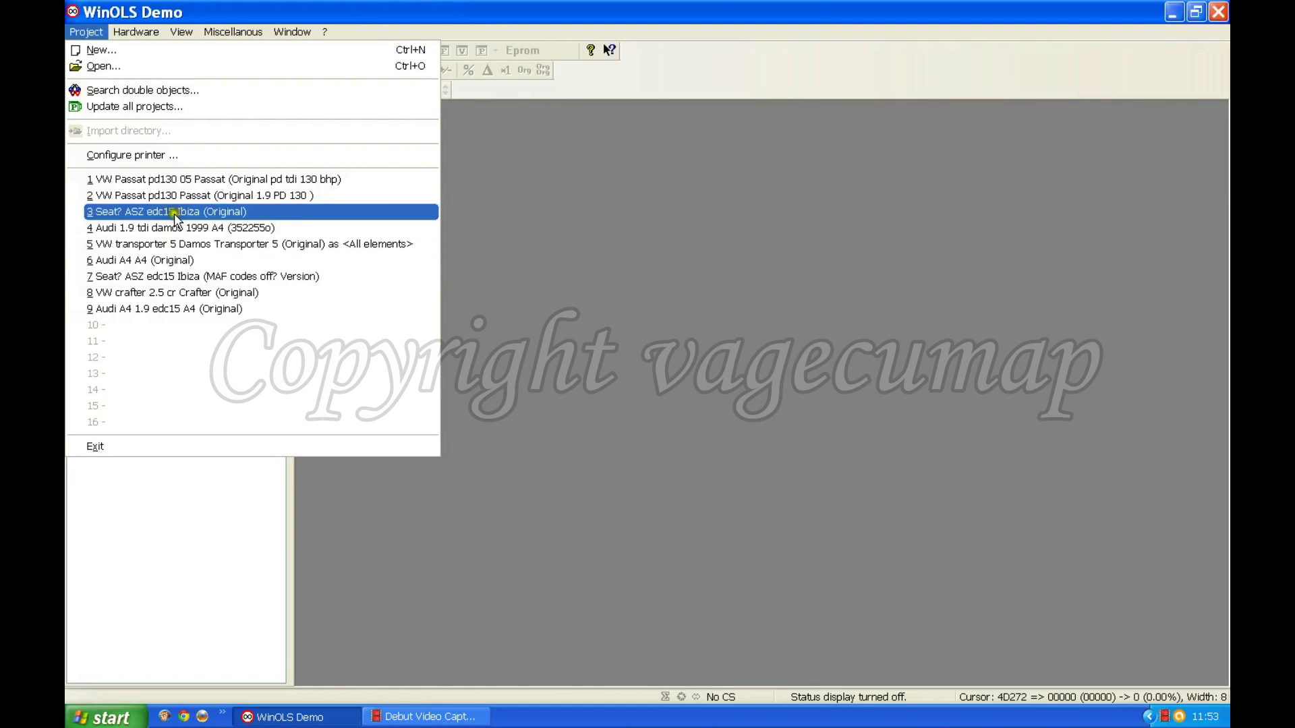
click(101, 54)
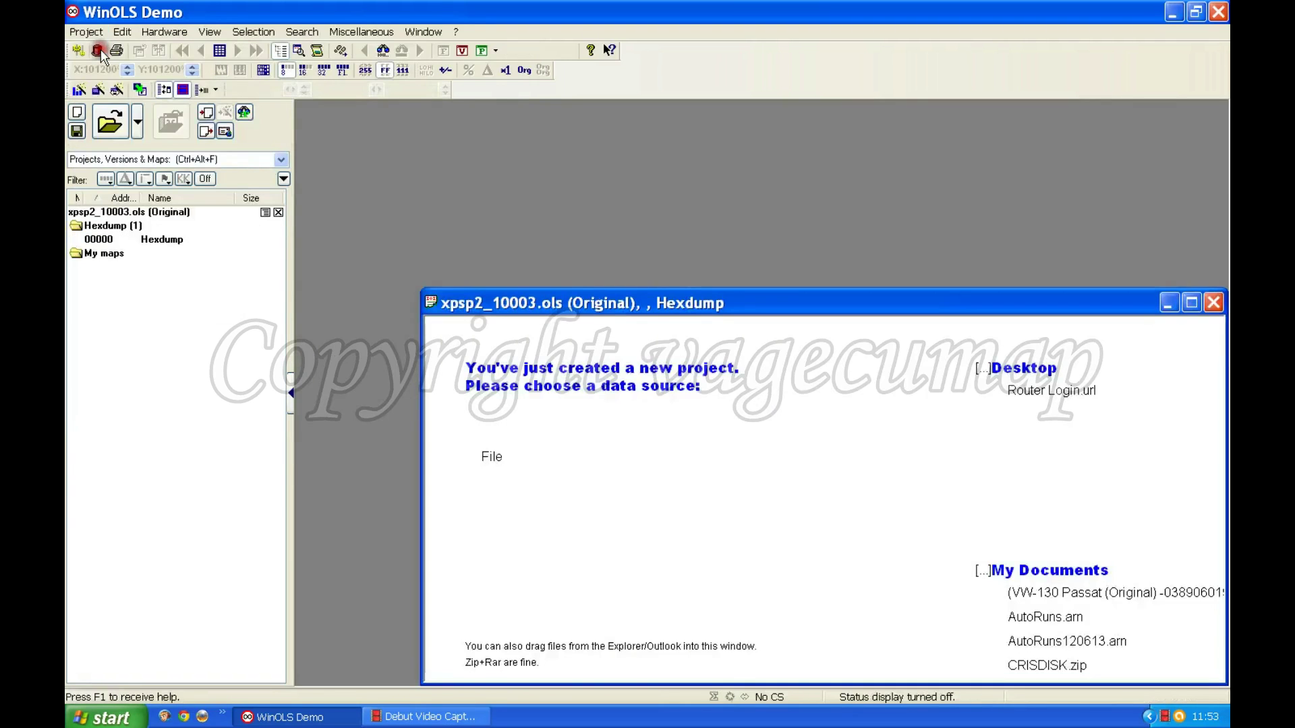
click(890, 307)
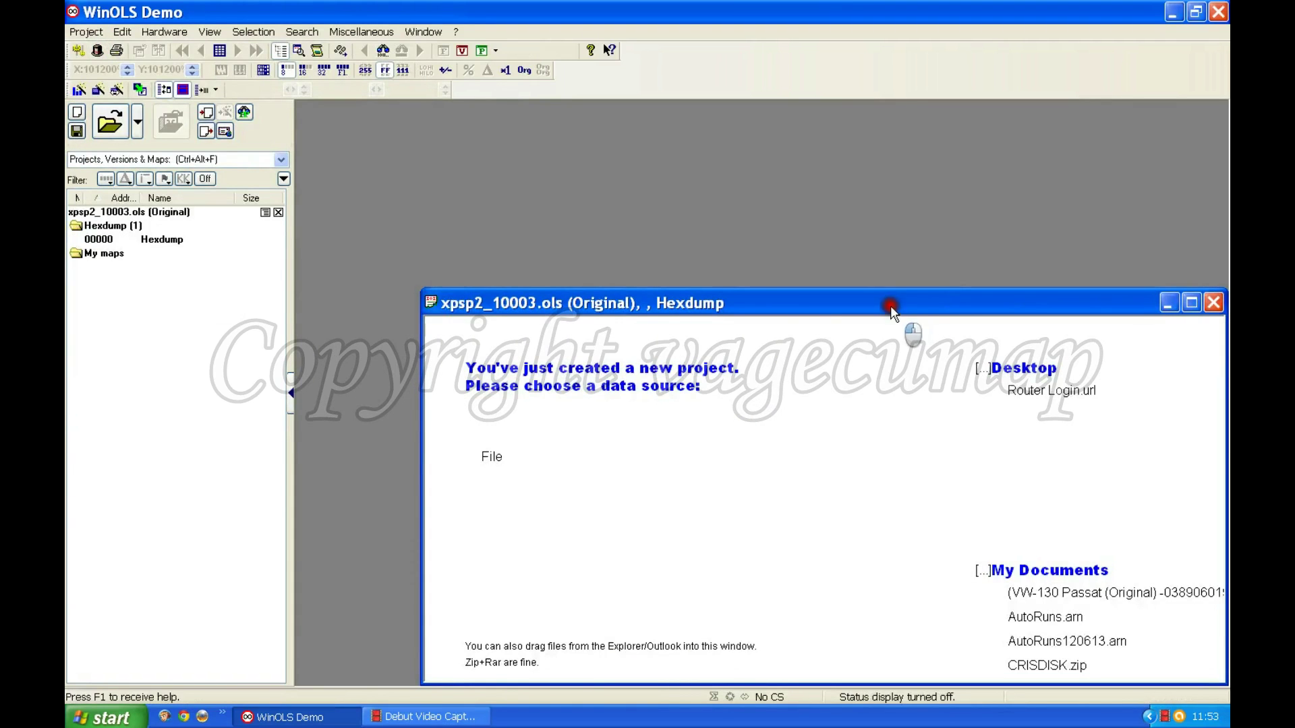
drag(812, 192, 810, 195)
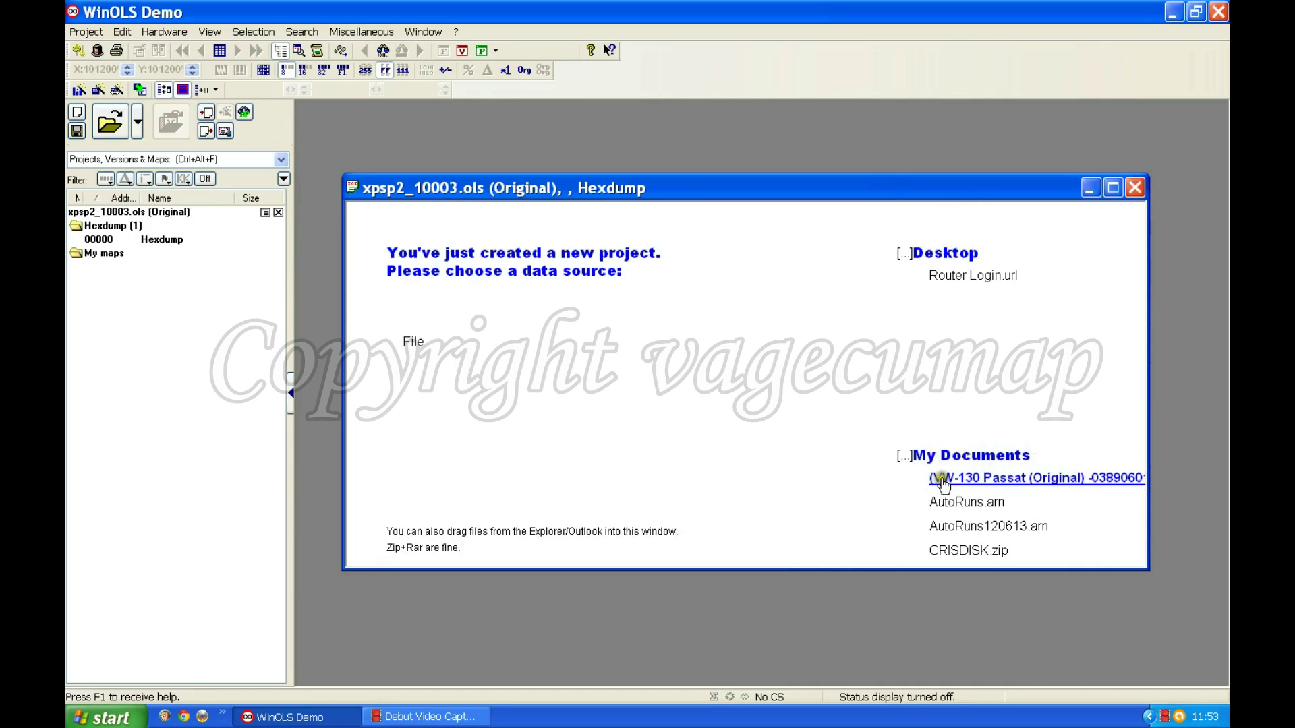
Step: Import the VW-130 Passat (Original) file from My Documents, ignoring similar projects and accepting the checksum dialog without searching
click(1020, 480)
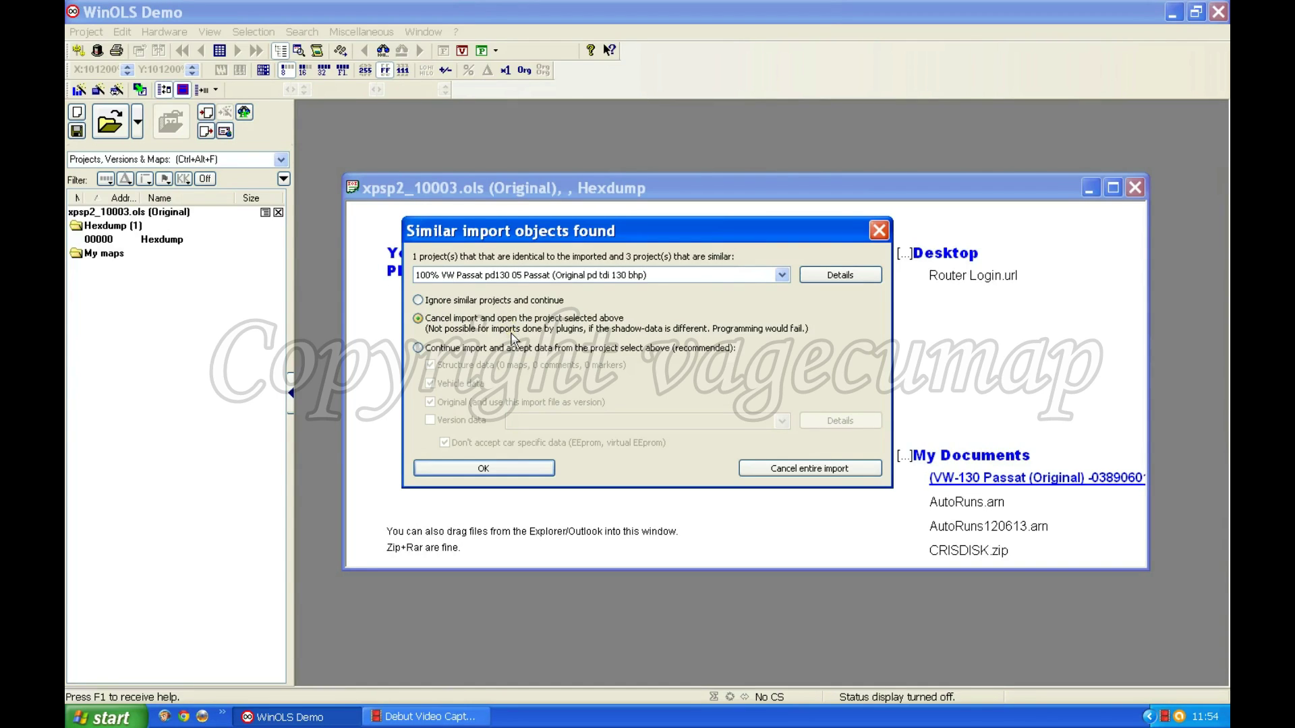
click(418, 301)
click(483, 467)
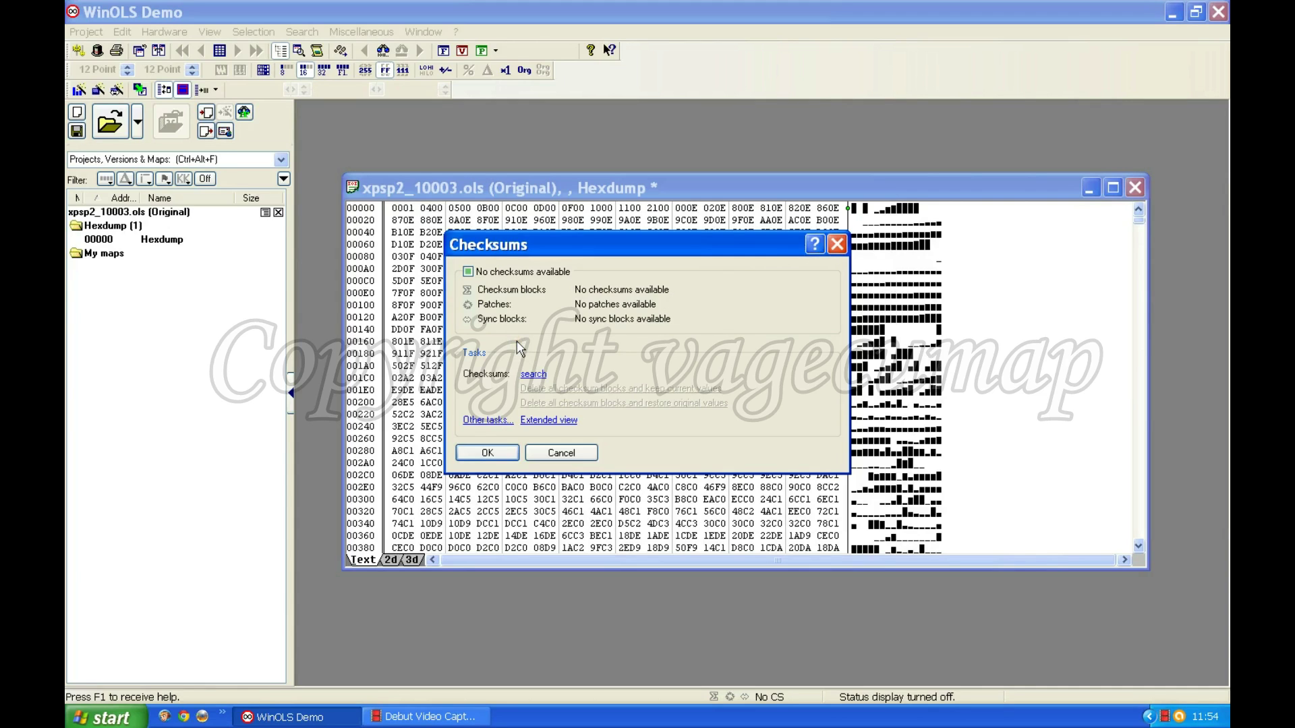
click(488, 452)
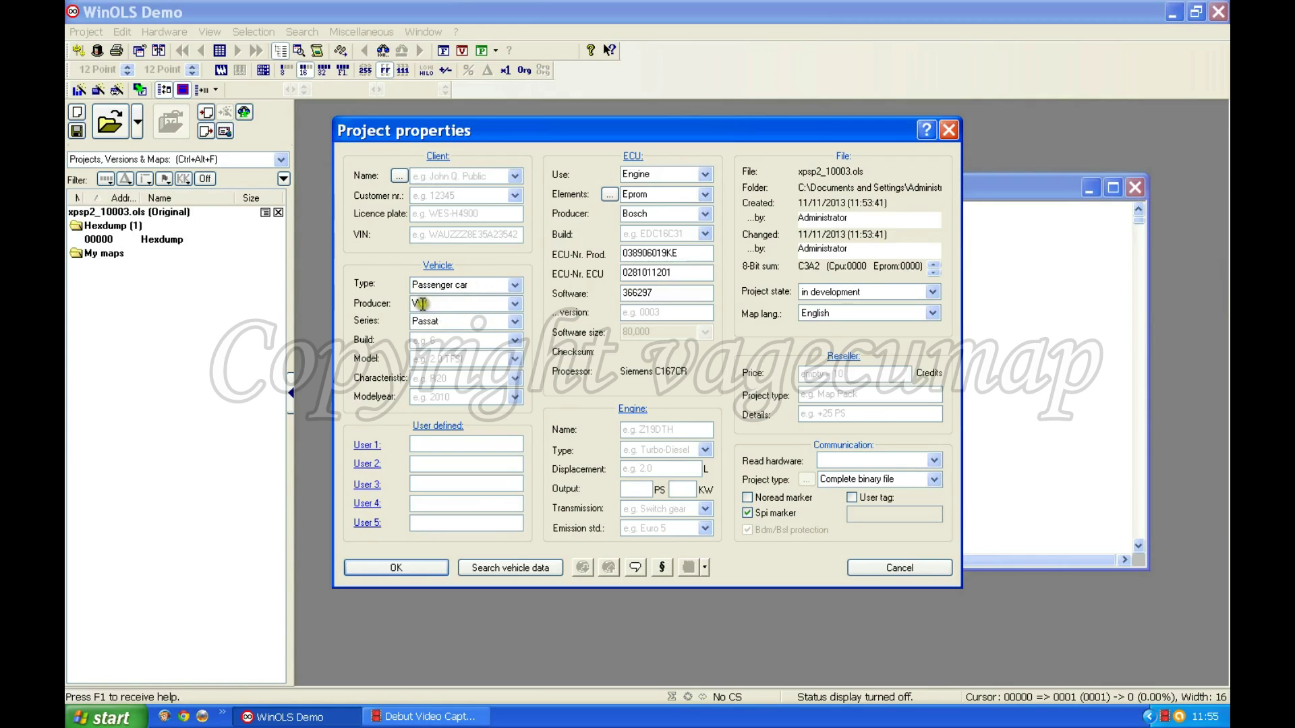
Step: Set the vehicle build to B5 and the model to 1.9 TDI PD in the project properties
click(514, 340)
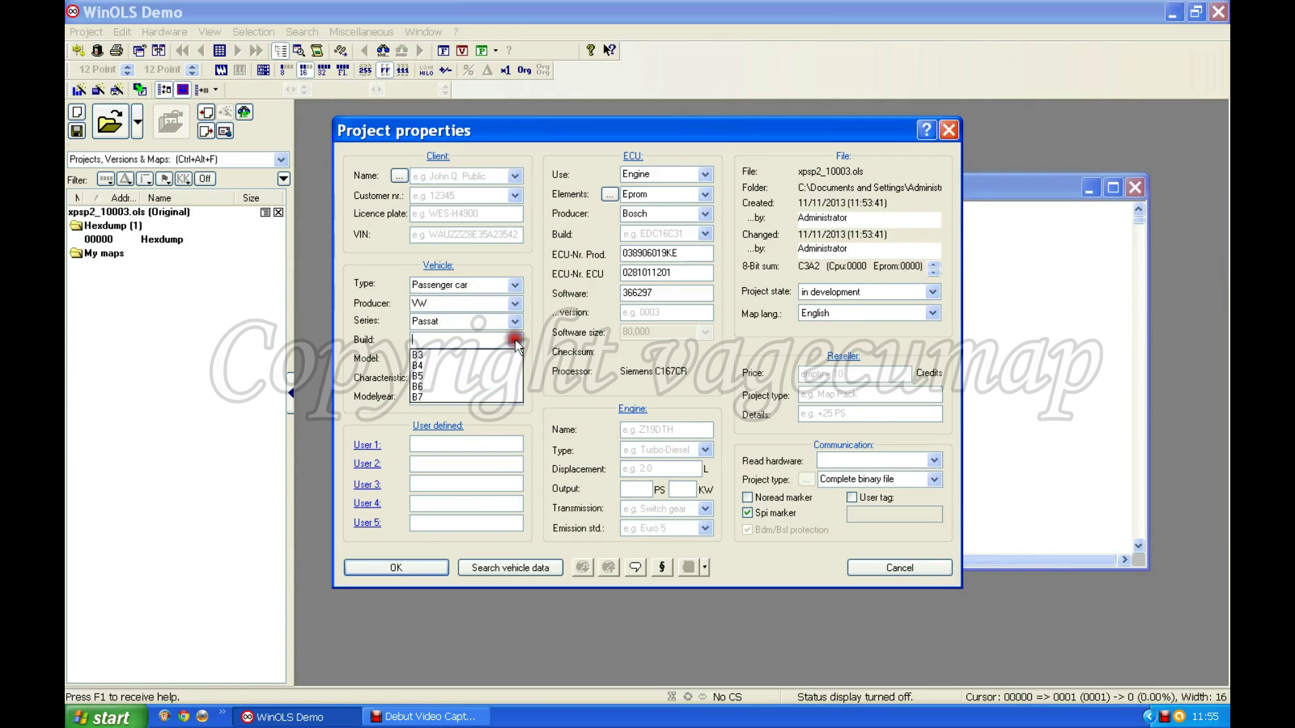
click(425, 375)
click(429, 358)
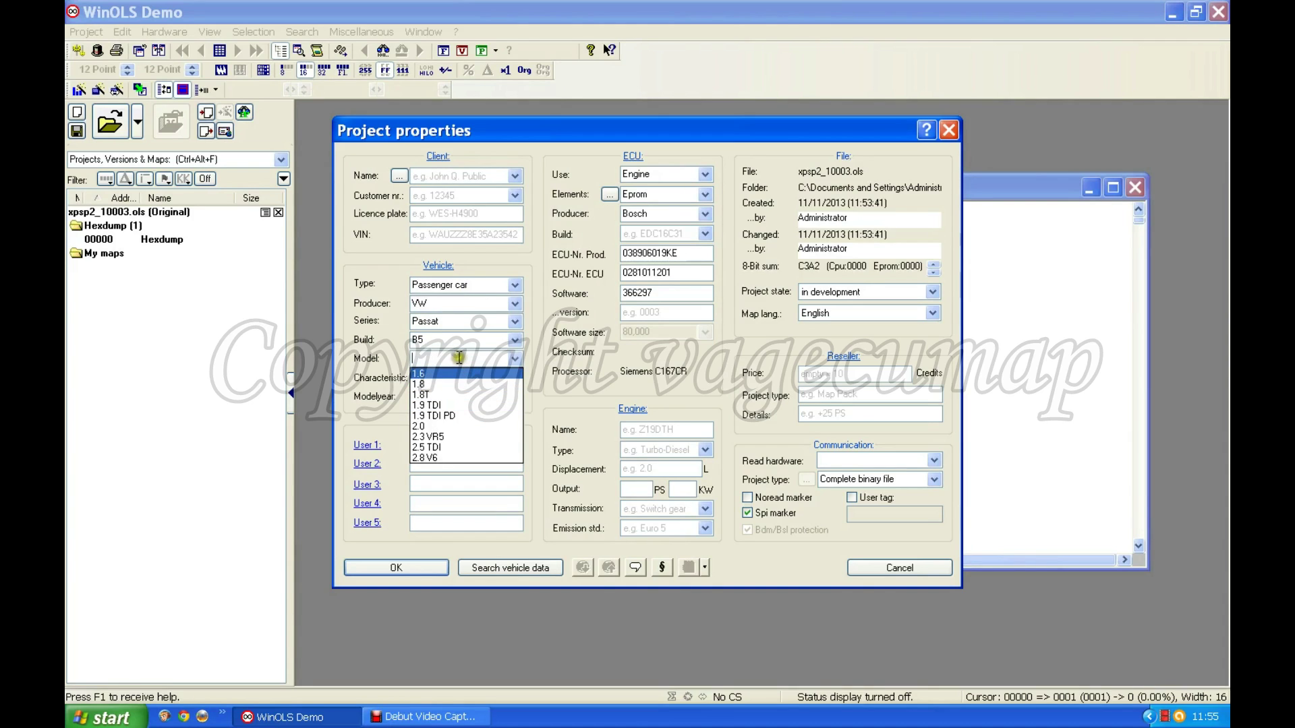
click(460, 415)
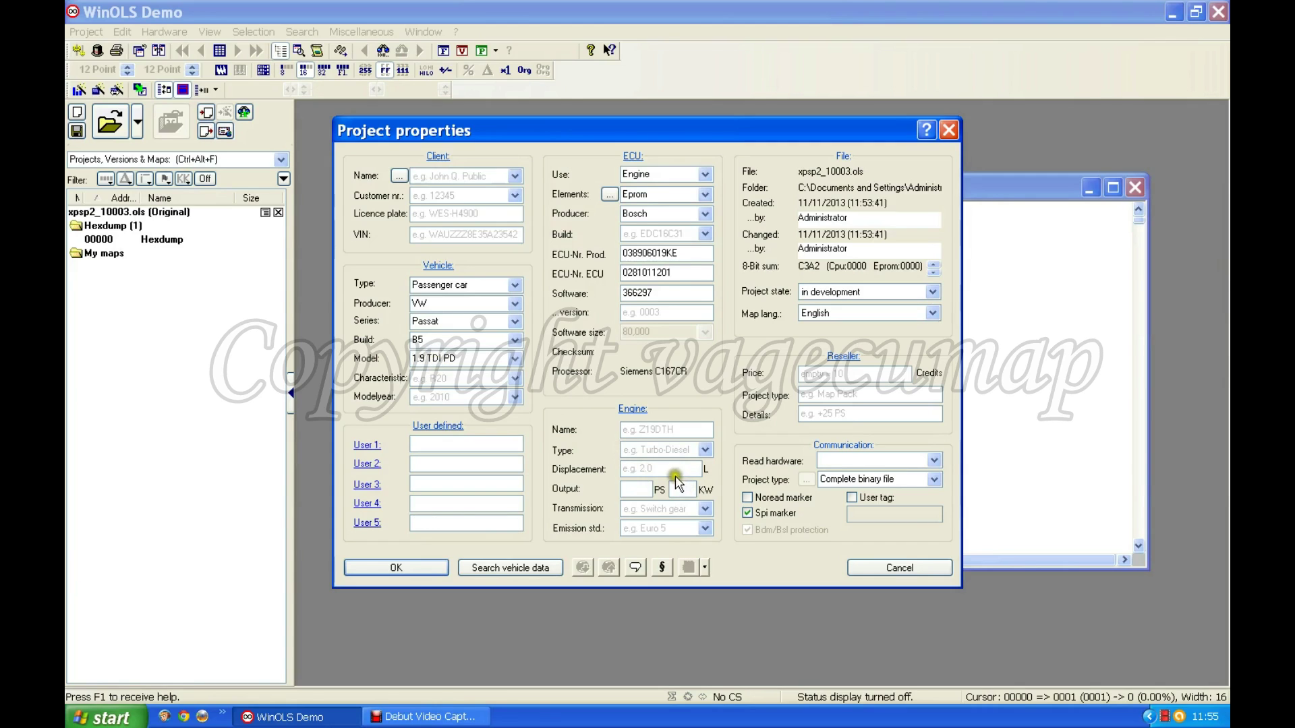
Step: Specify the engine as Turbo-Diesel with a displacement of 1.9 L and an output of 130 PS
click(663, 465)
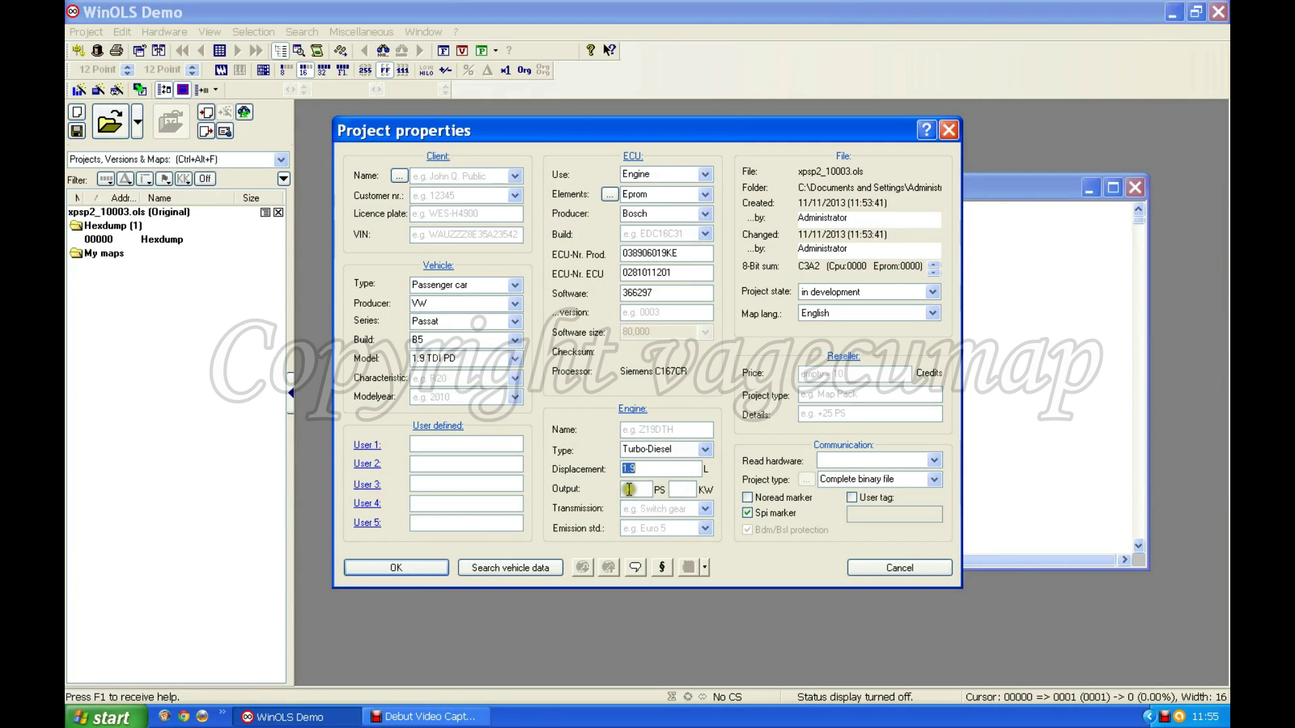
click(630, 485)
click(754, 564)
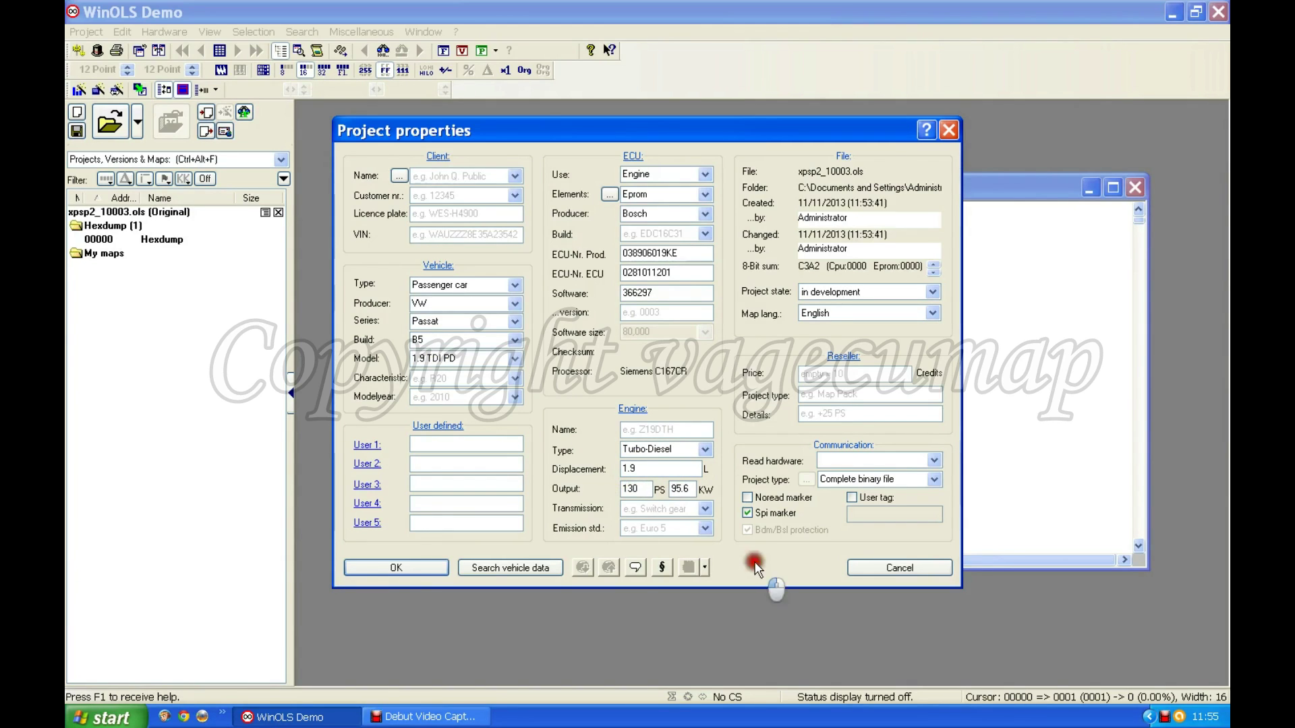
Step: Set the ECU build to EDC15 and accept the project properties
click(706, 234)
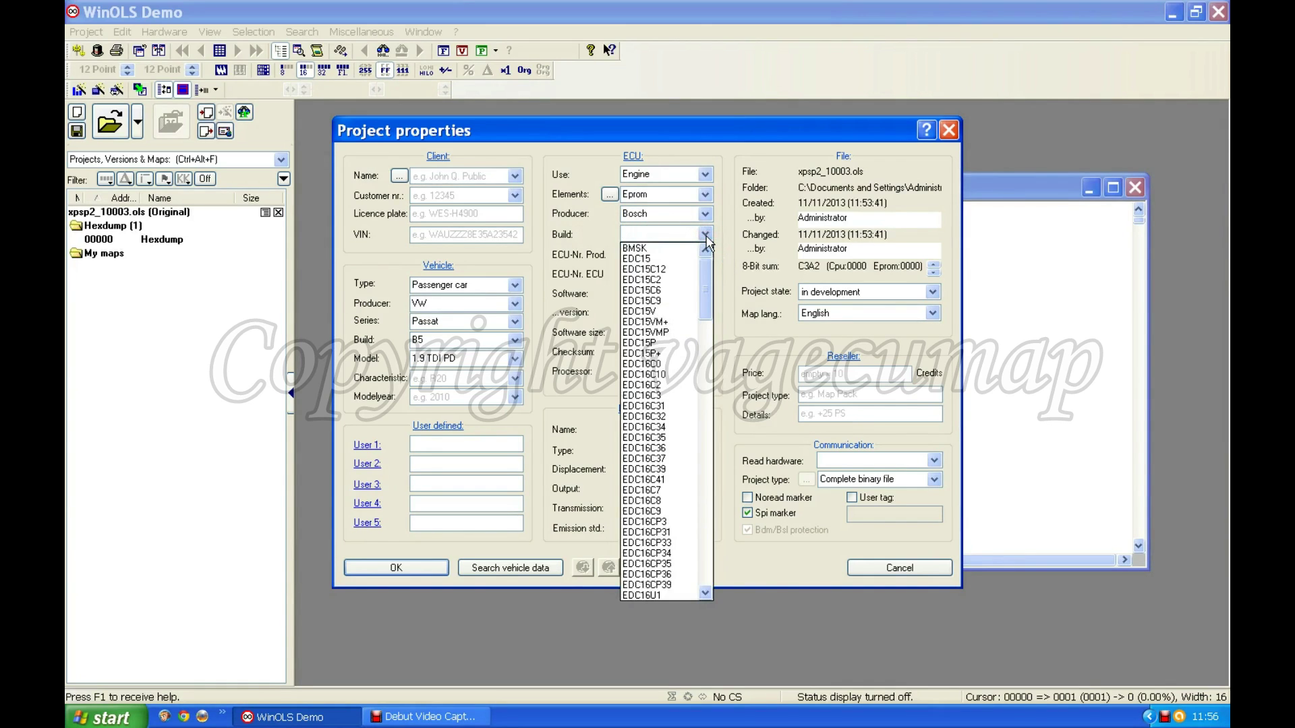
click(642, 258)
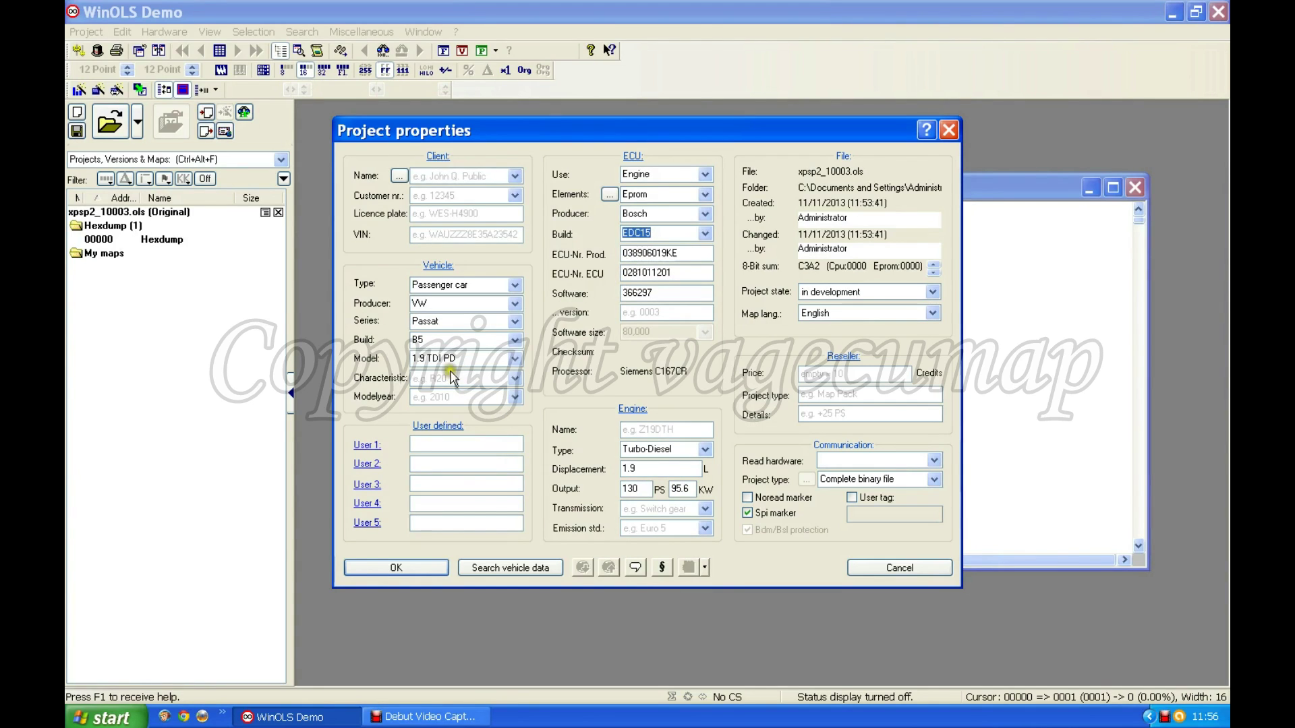
click(405, 568)
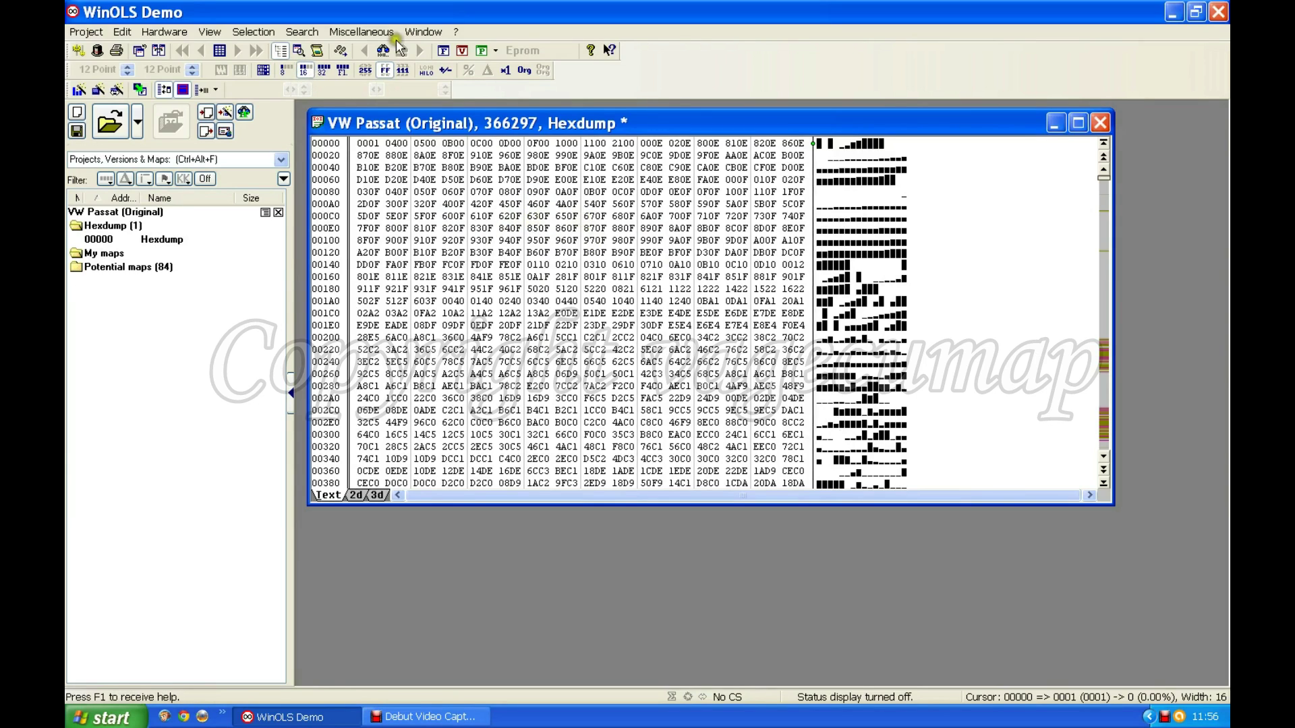
Step: Compare the hexdump in decimal at 16-bit and 8-bit widths, and in 8-bit hexadecimal
click(363, 70)
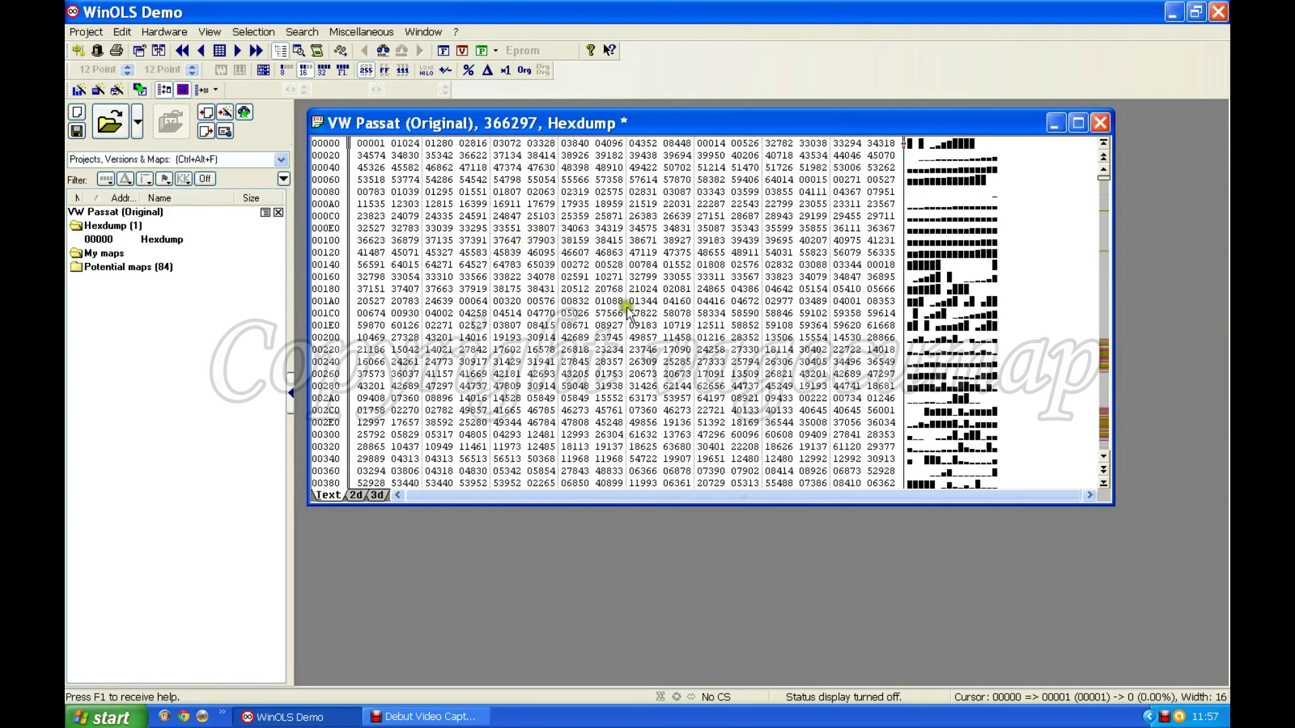
click(287, 70)
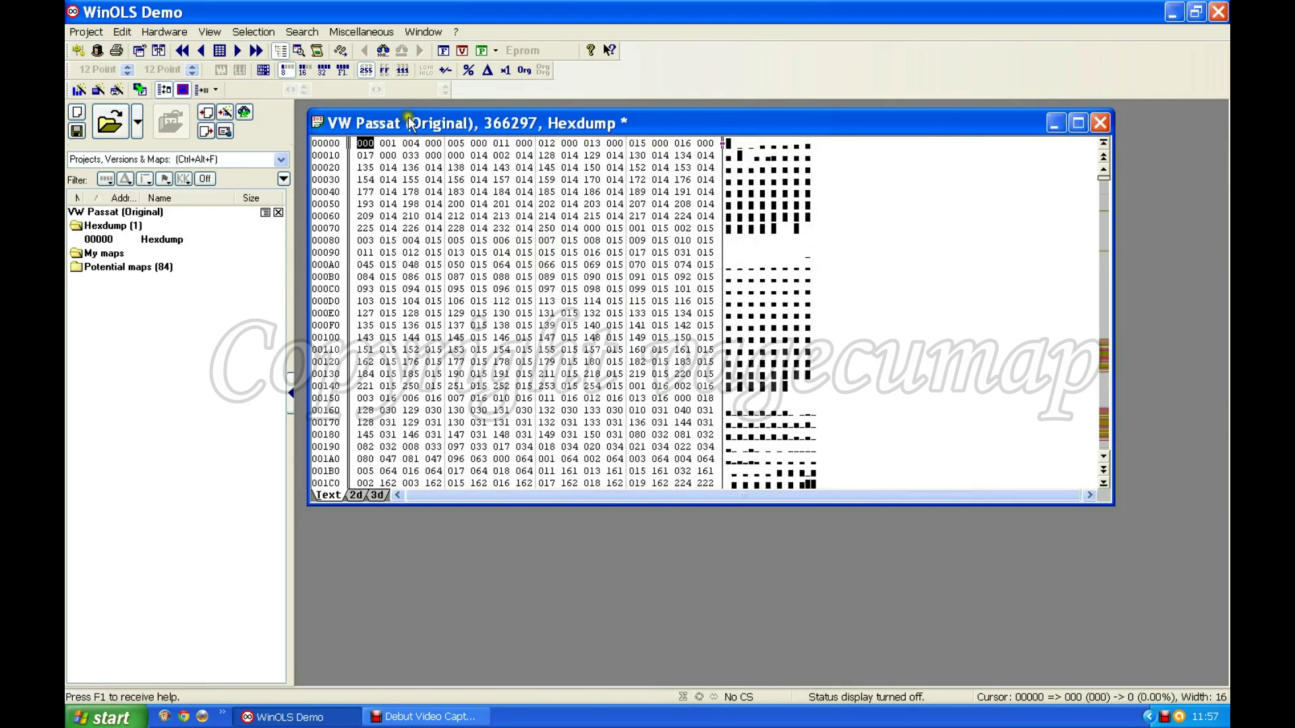
click(384, 52)
click(383, 68)
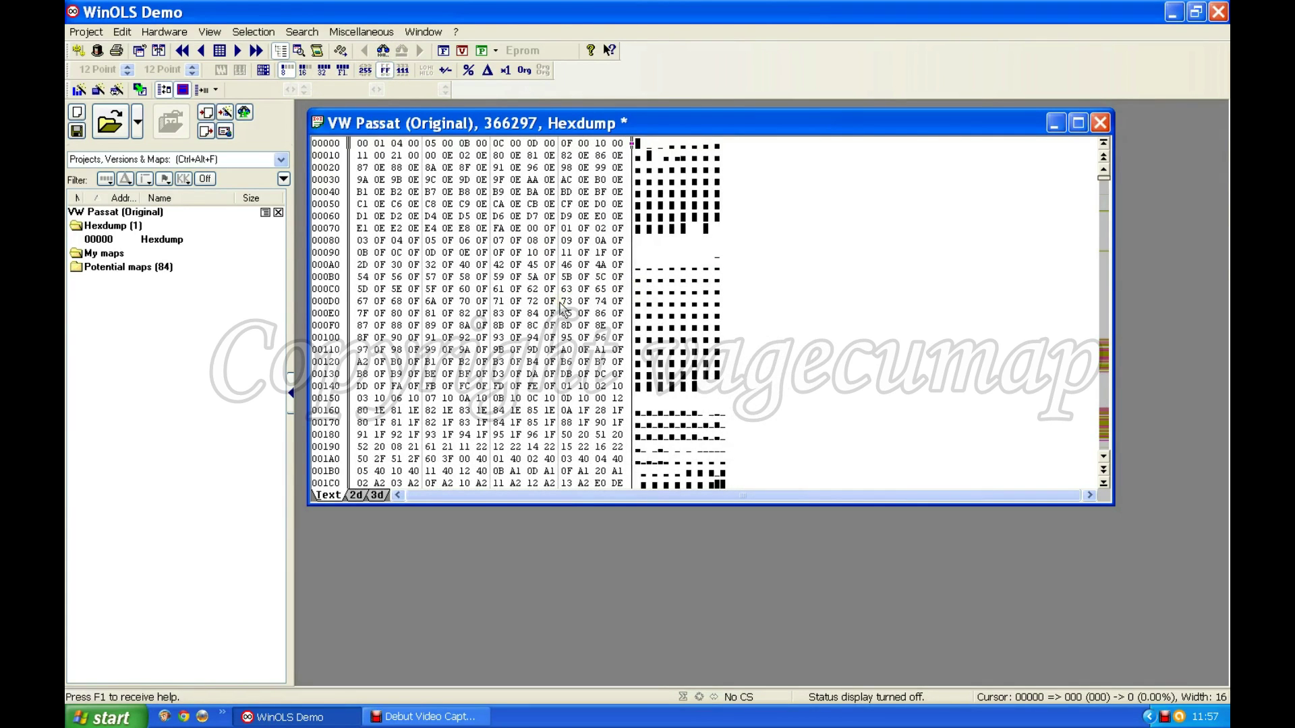
Step: Display the hexdump as 16-bit decimal values
click(530, 263)
click(495, 267)
click(303, 70)
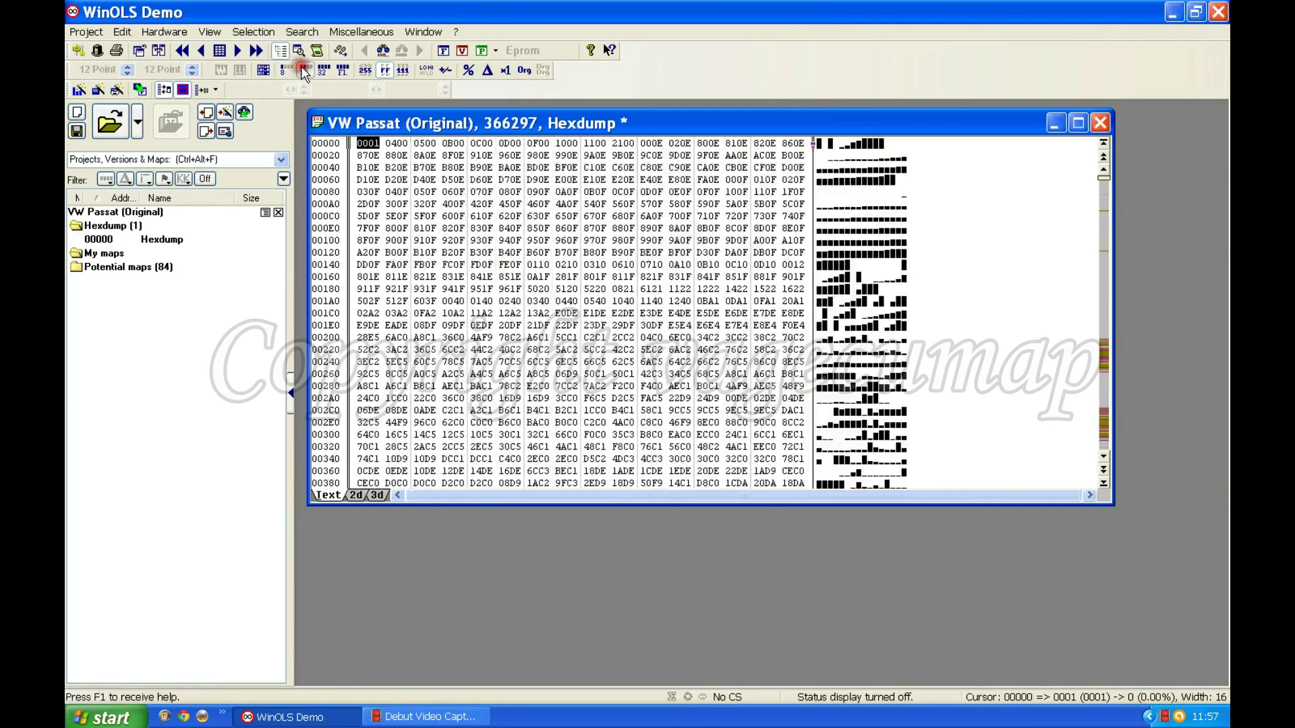
click(364, 70)
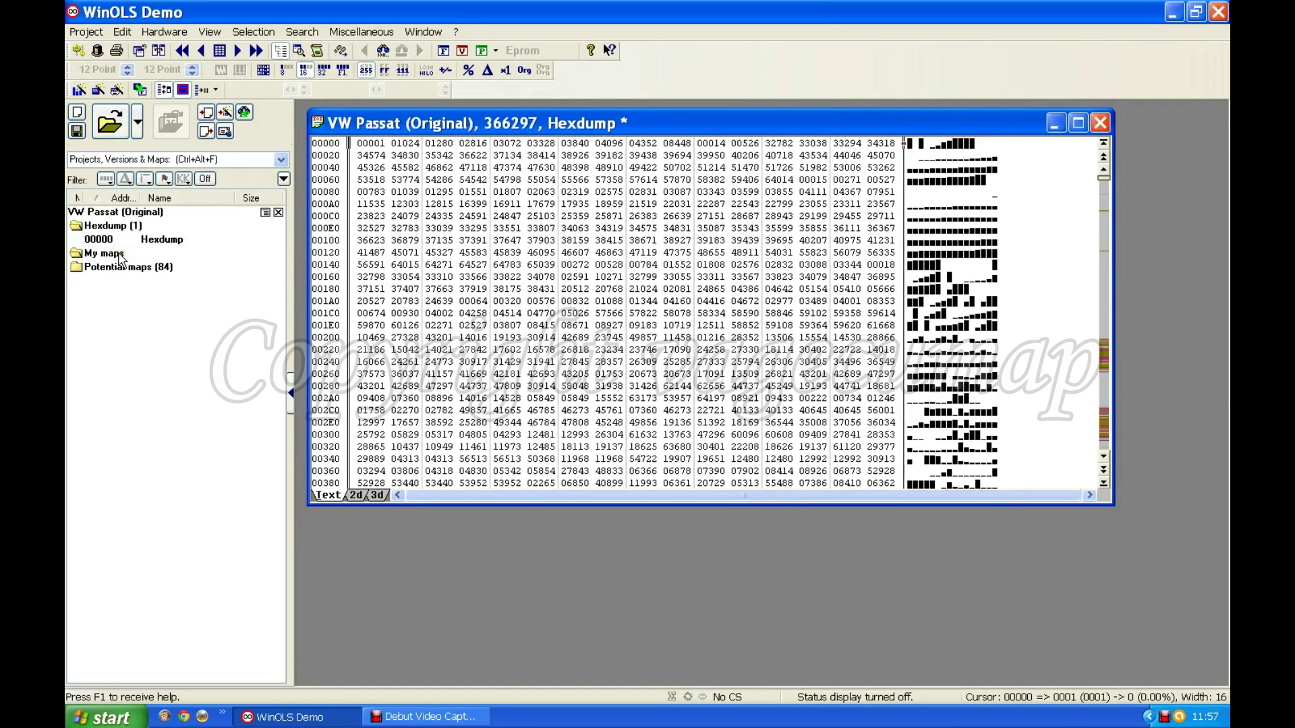
Step: Examine the start of the hexdump as a 2D graph and as a 3D surface
click(168, 268)
click(355, 494)
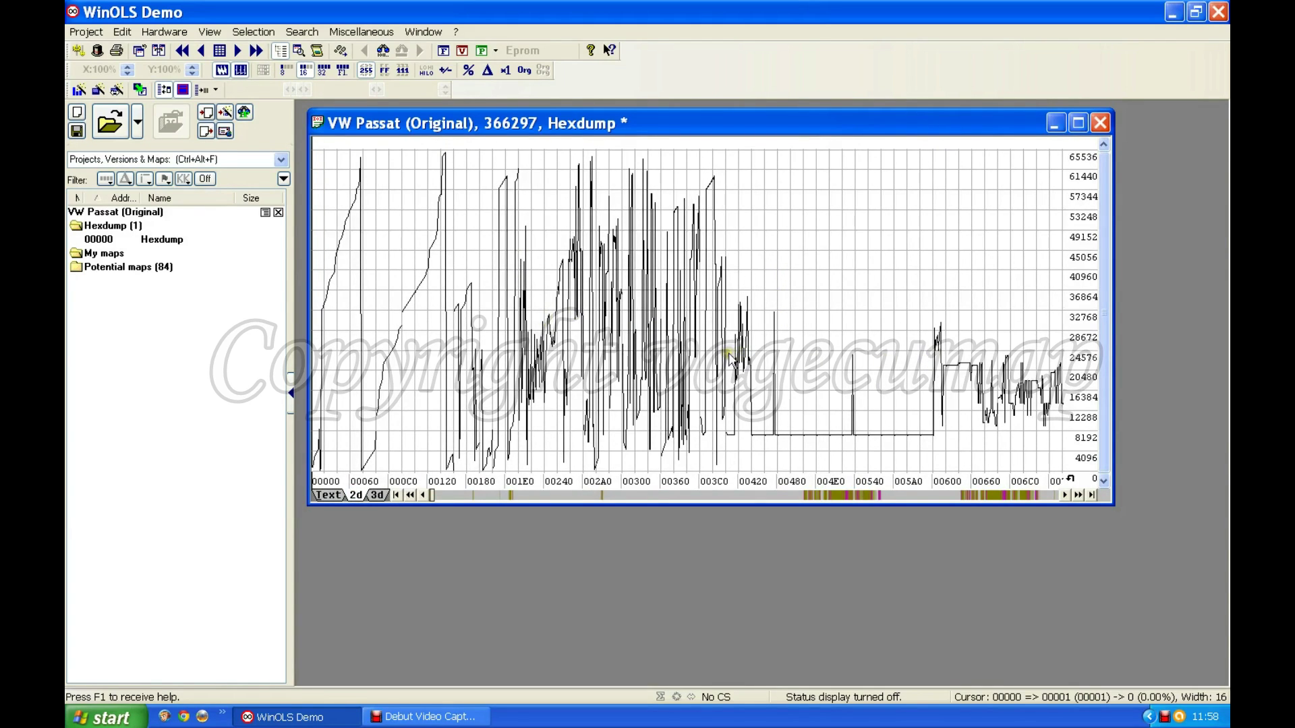
click(374, 496)
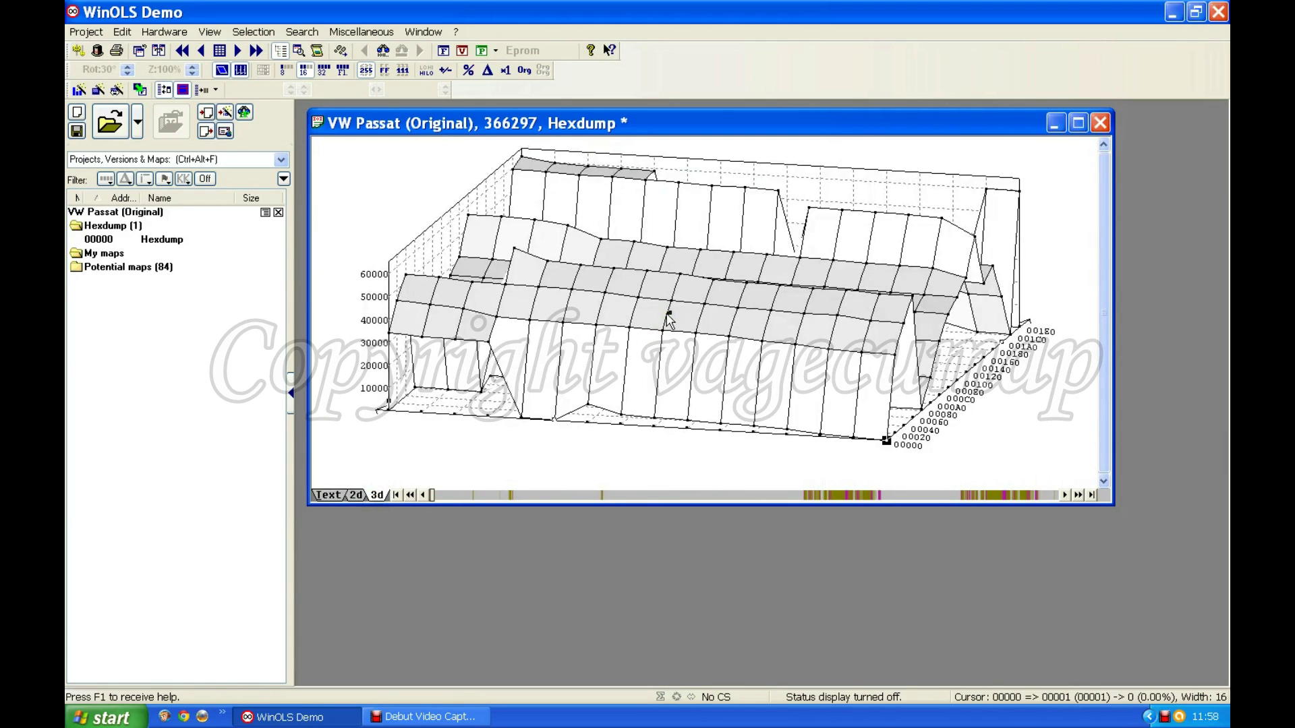
scroll(668, 317, down, 13)
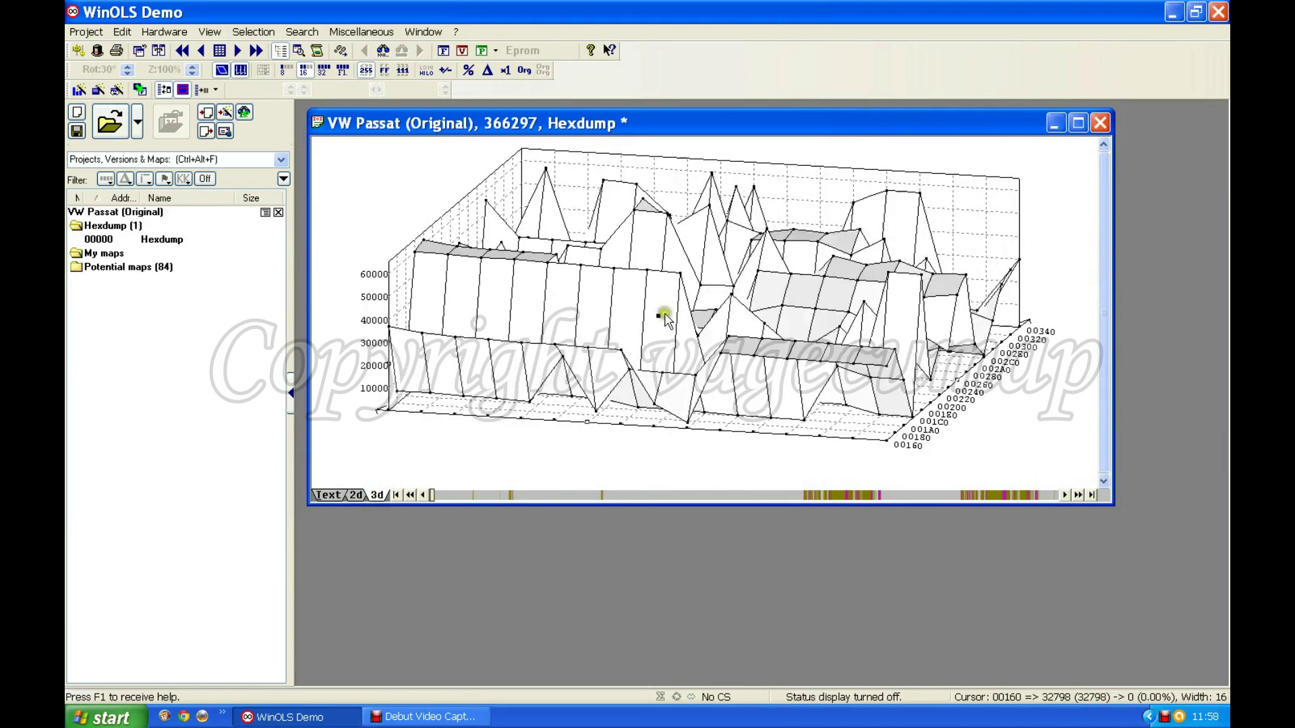
scroll(665, 313, down, 18)
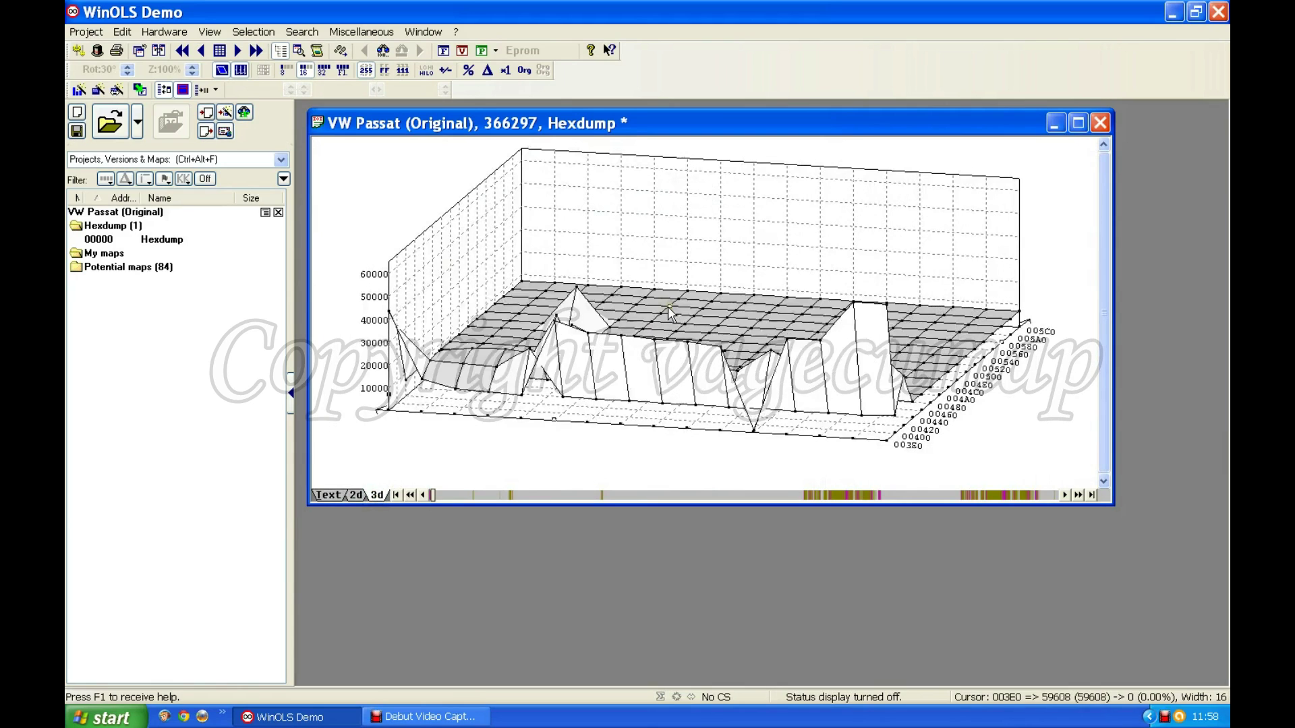
scroll(668, 306, up, 12)
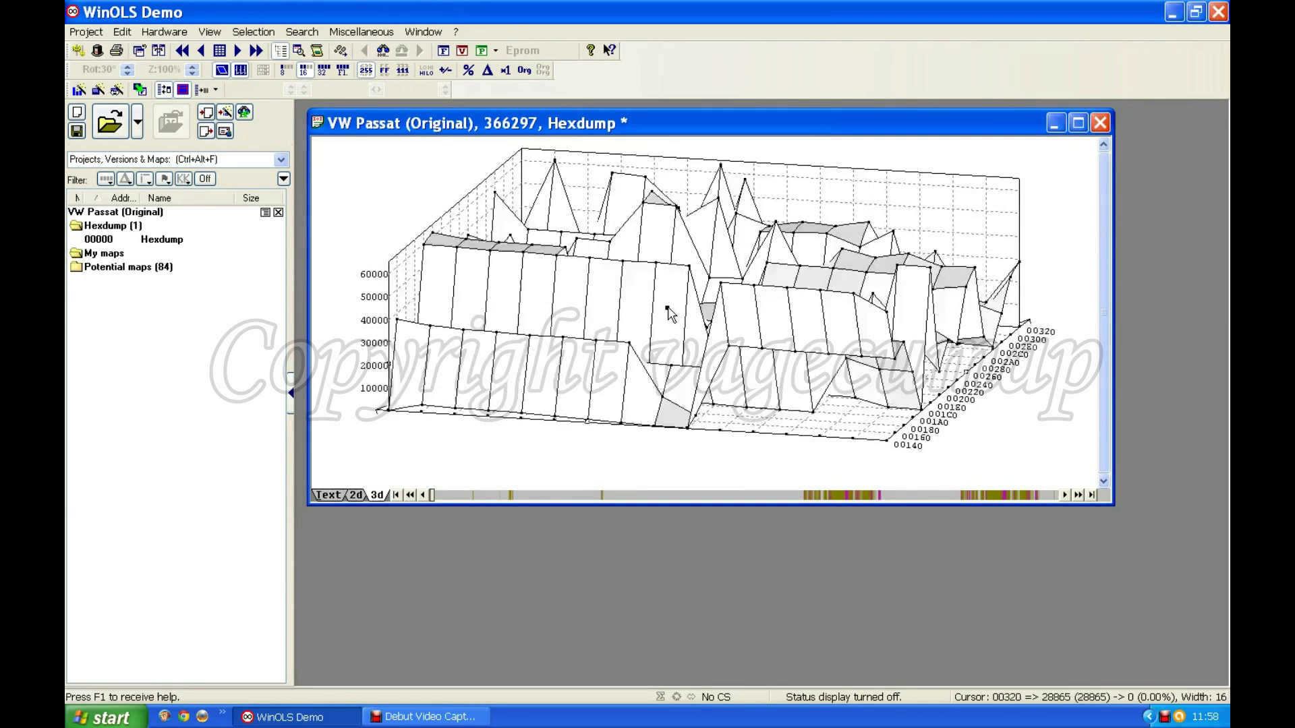
scroll(670, 313, up, 4)
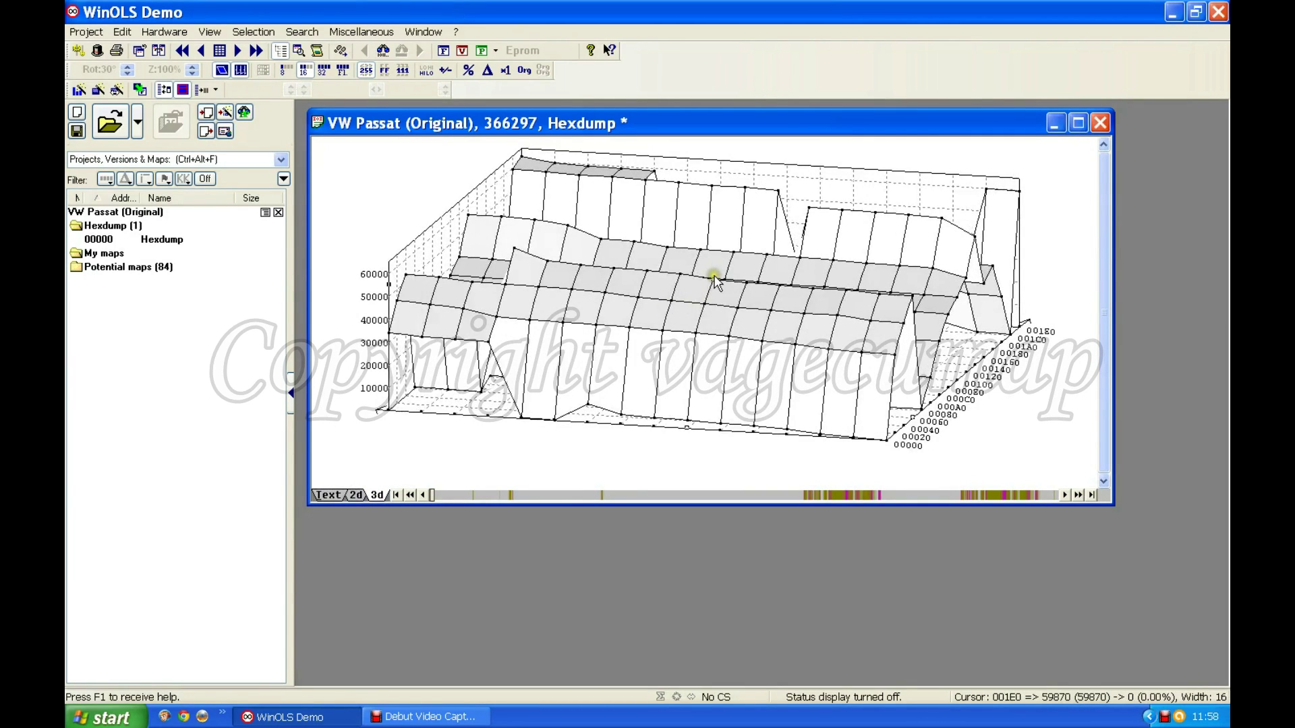
Step: Return the hexdump to the 2D graph and slightly reduce its window's width and height
click(356, 494)
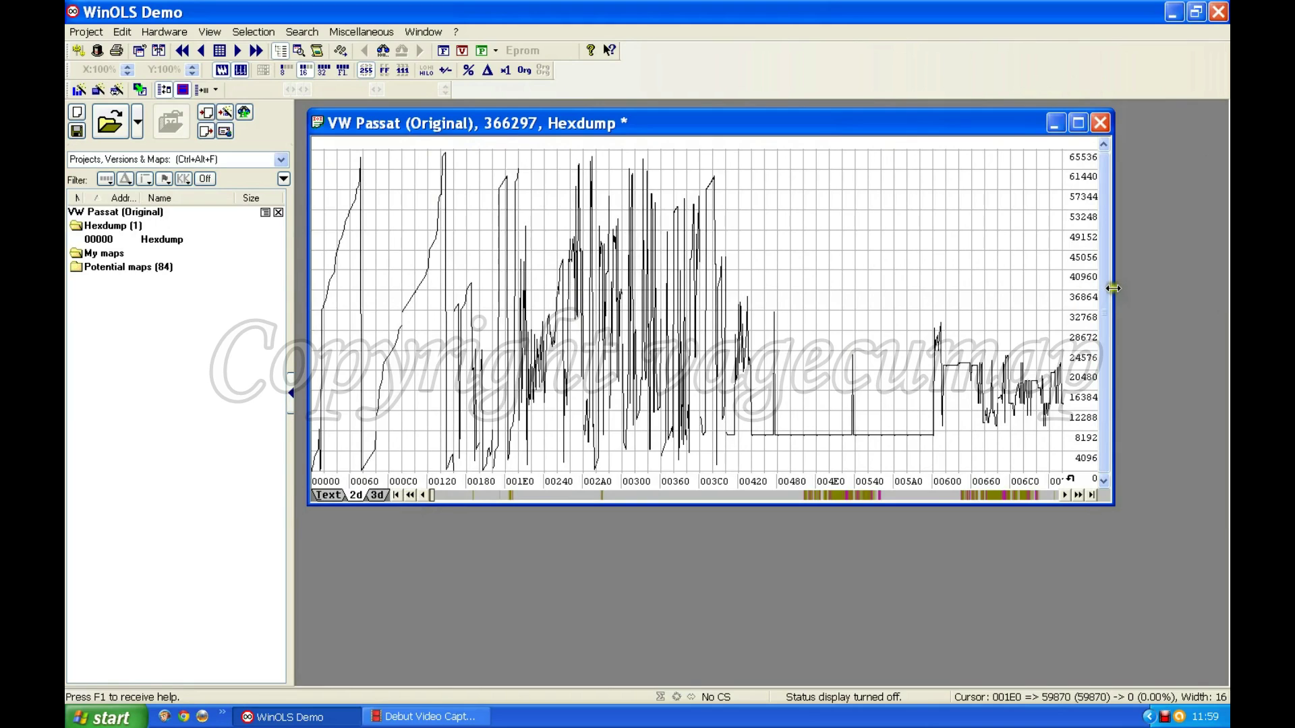
mouse_move(1112, 291)
mouse_down()
mouse_move(1208, 289)
mouse_move(1103, 289)
mouse_up()
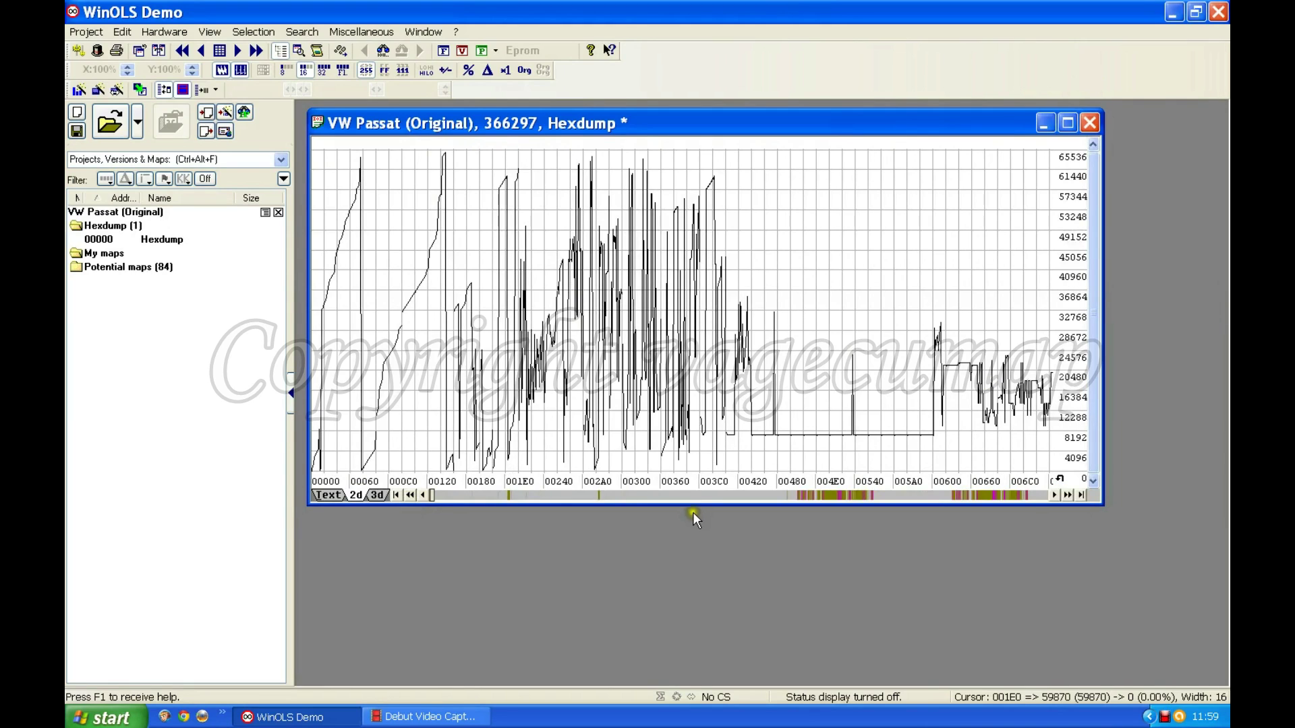
mouse_move(695, 504)
mouse_down()
mouse_move(706, 555)
mouse_move(696, 482)
mouse_up()
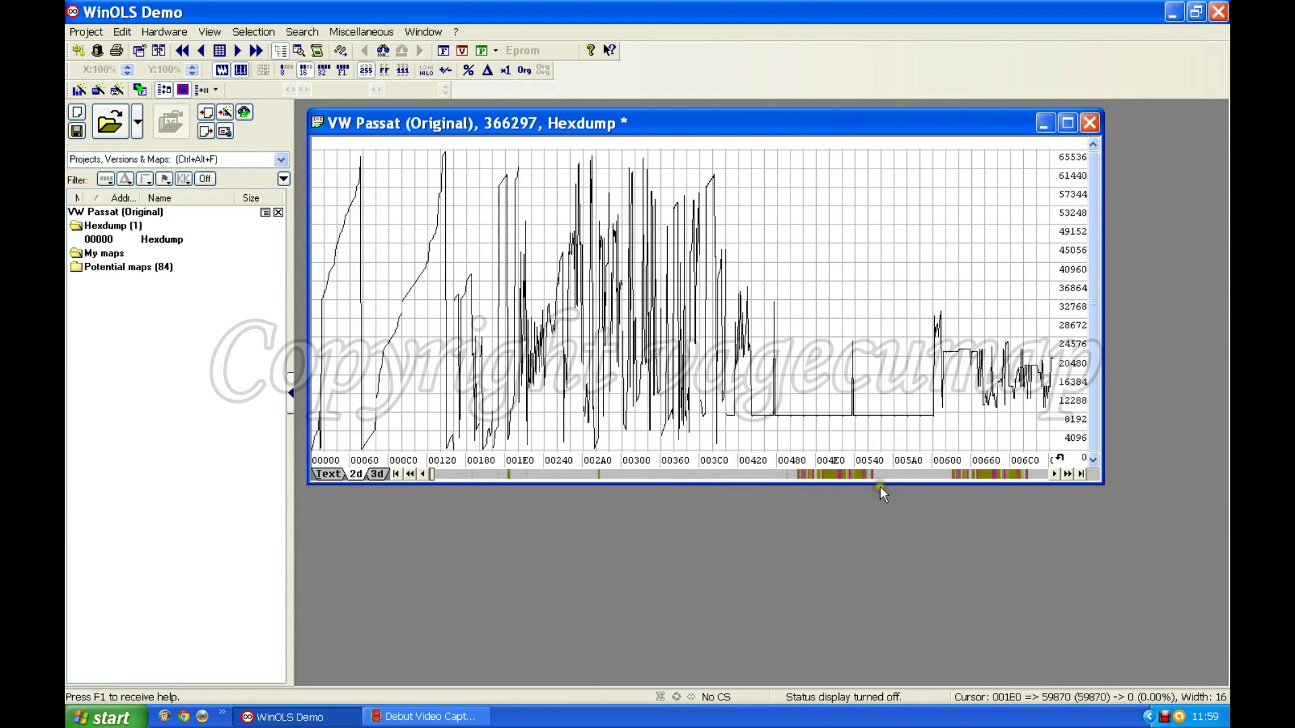
Step: Minimize and maximize the hexdump window, returning it to its floating size
click(1045, 123)
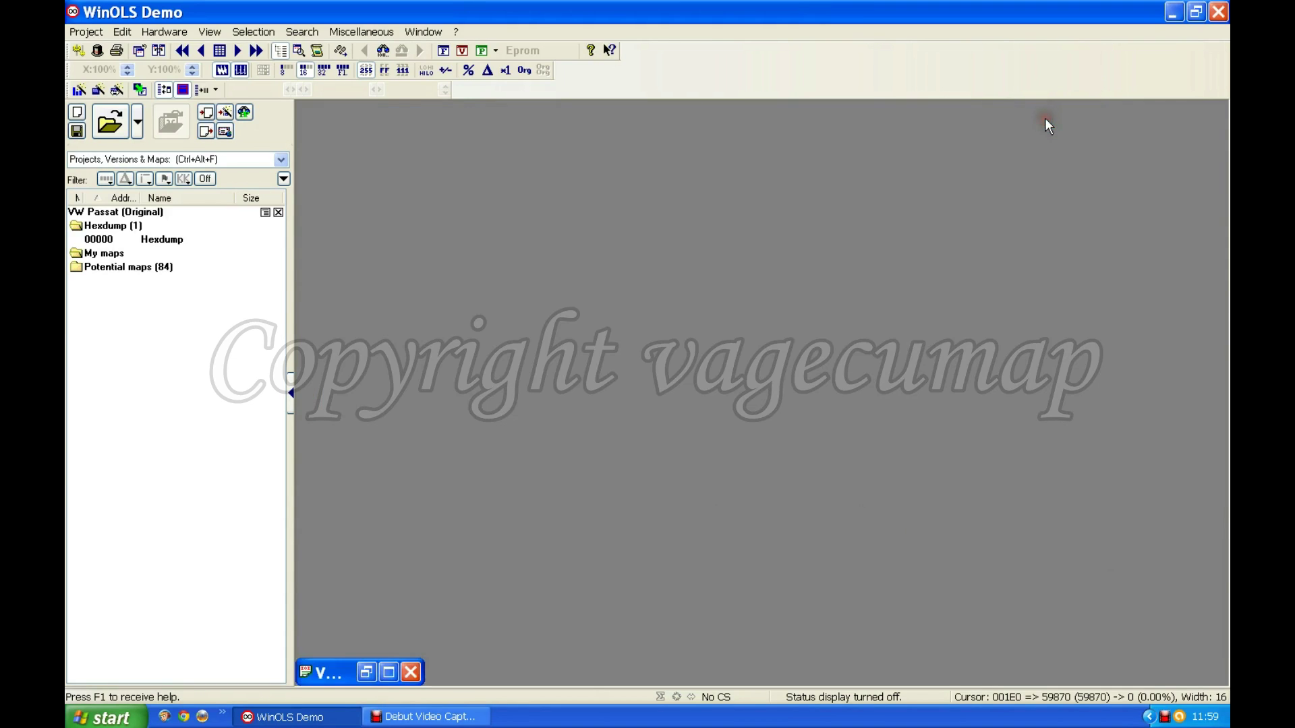
click(389, 671)
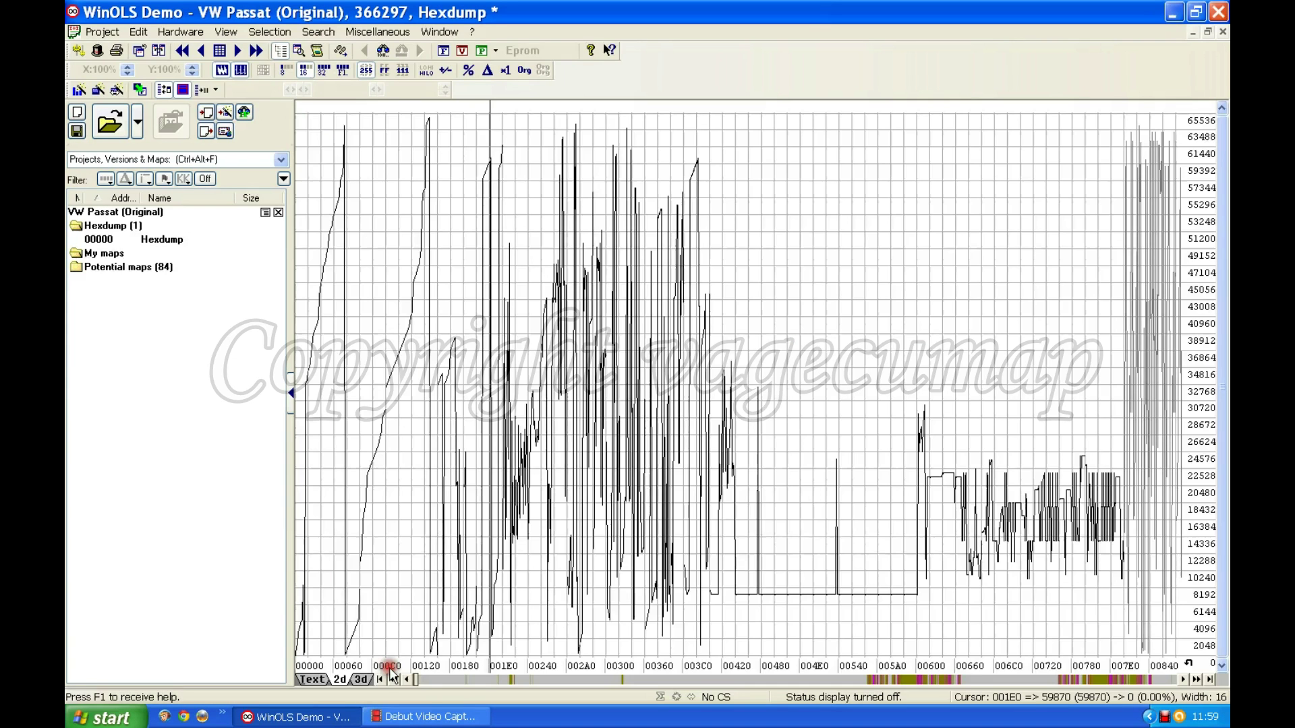
click(1208, 32)
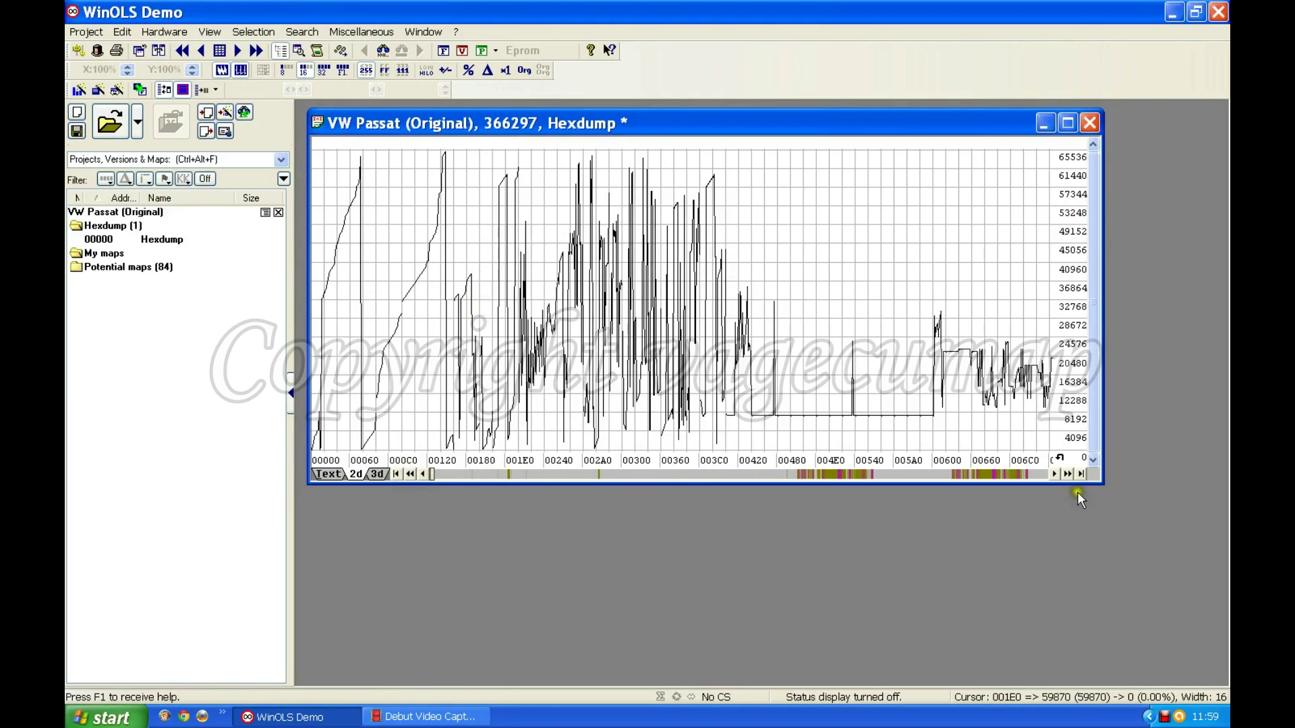
Step: Examine the 2D hexdump graph from its start to the region around address 30000, paging forward and back there
click(440, 470)
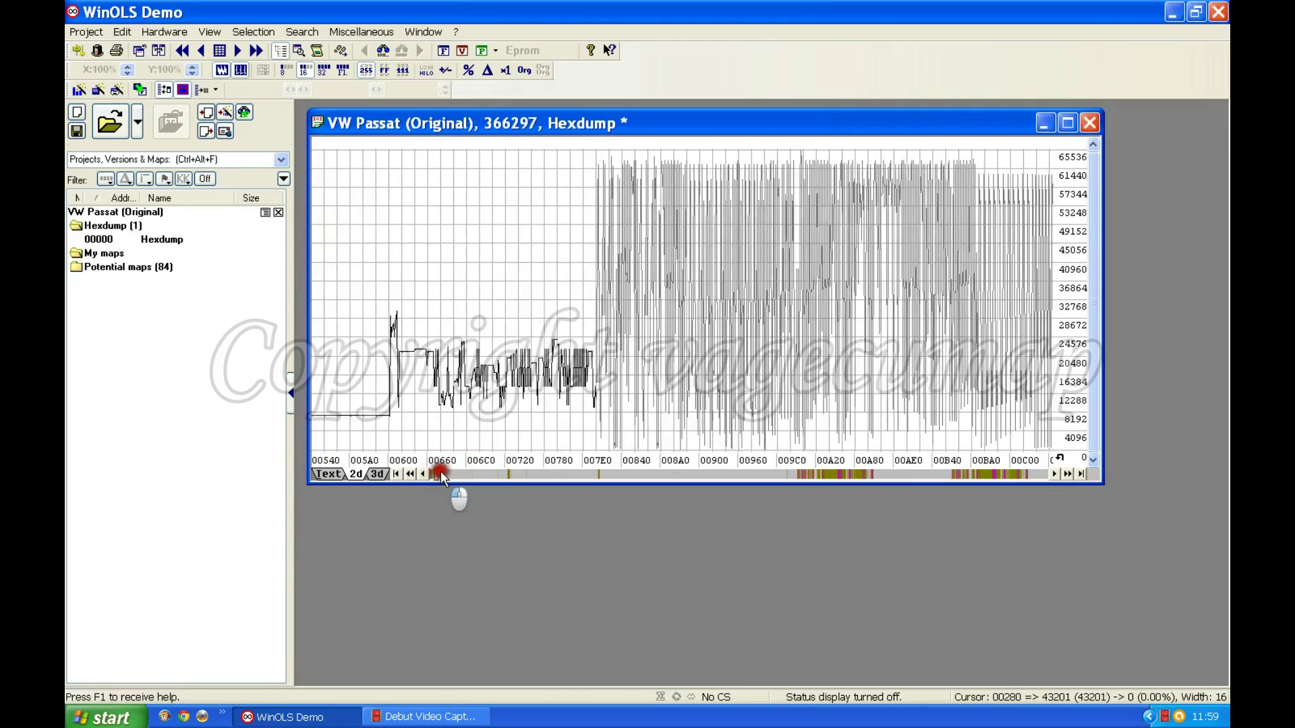
mouse_move(440, 471)
mouse_down()
mouse_move(690, 476)
mouse_move(639, 475)
mouse_move(664, 478)
mouse_up()
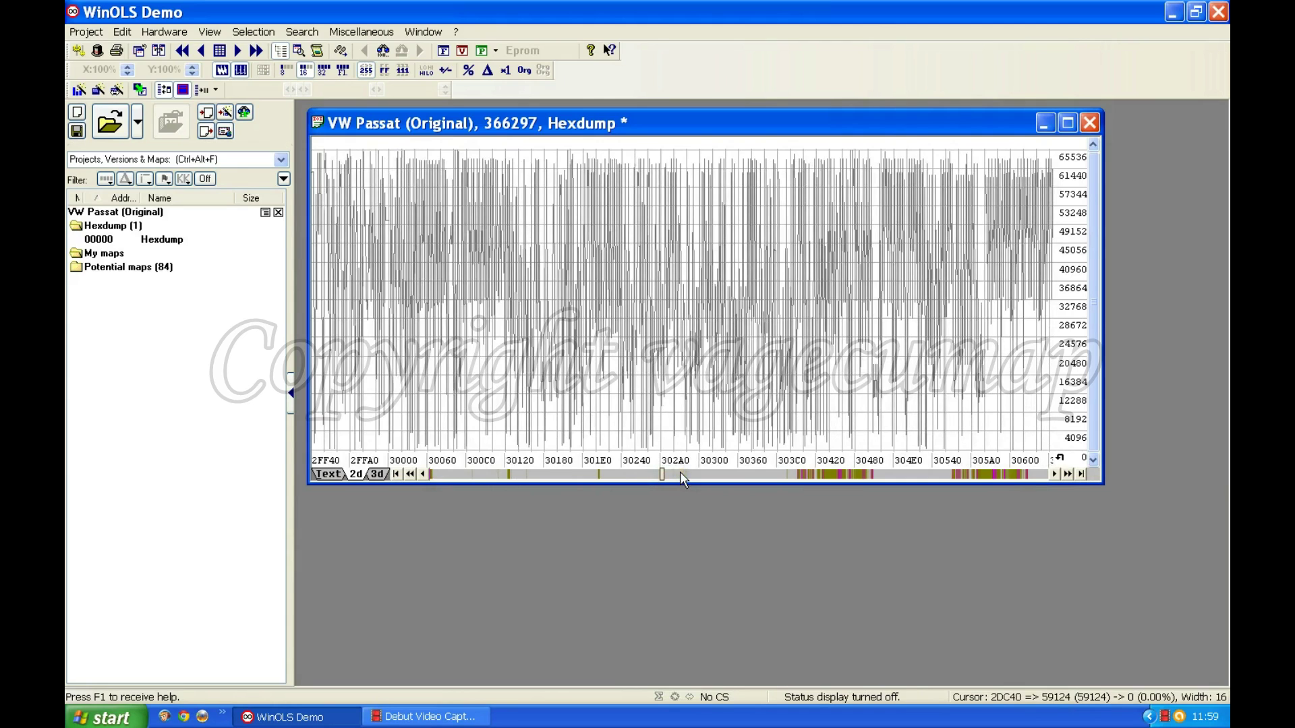
click(680, 471)
click(682, 472)
click(684, 472)
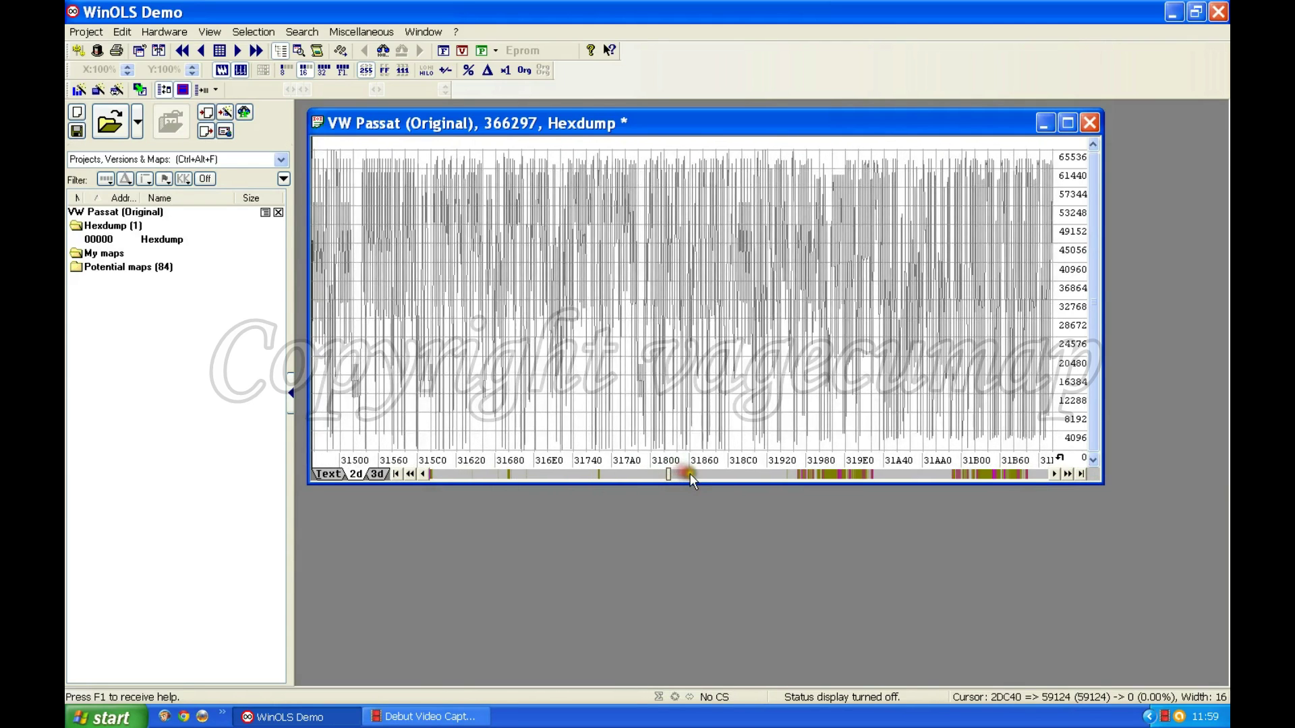
click(689, 473)
click(689, 474)
click(689, 474)
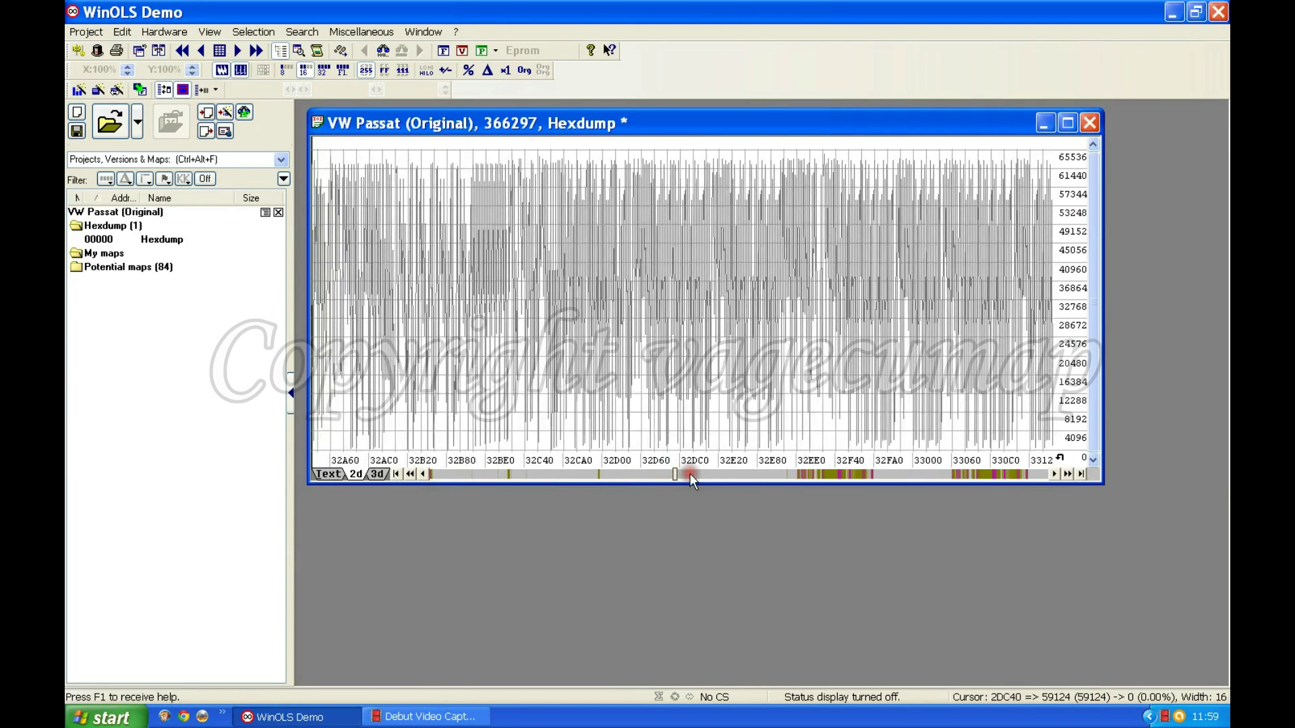
click(649, 473)
click(648, 473)
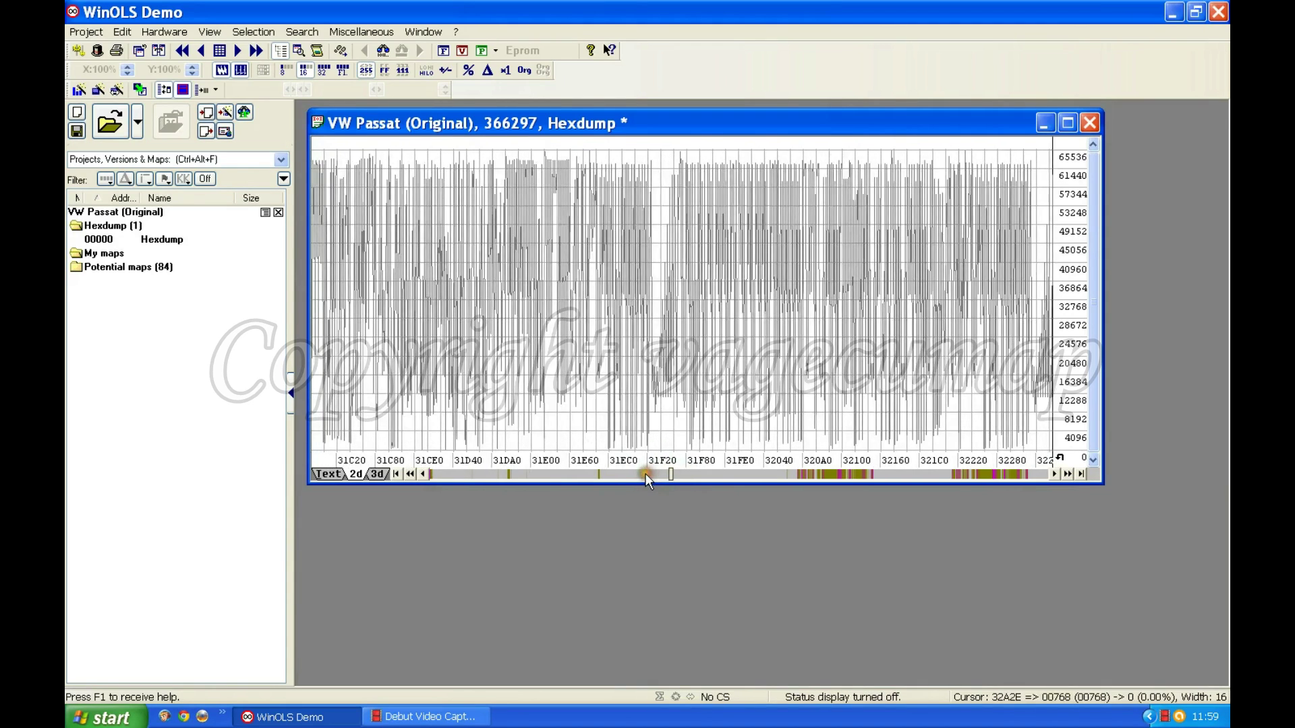
click(649, 473)
click(648, 474)
Step: Shift the 2D hexdump graph gradually toward lower addresses in small and larger increments
click(432, 474)
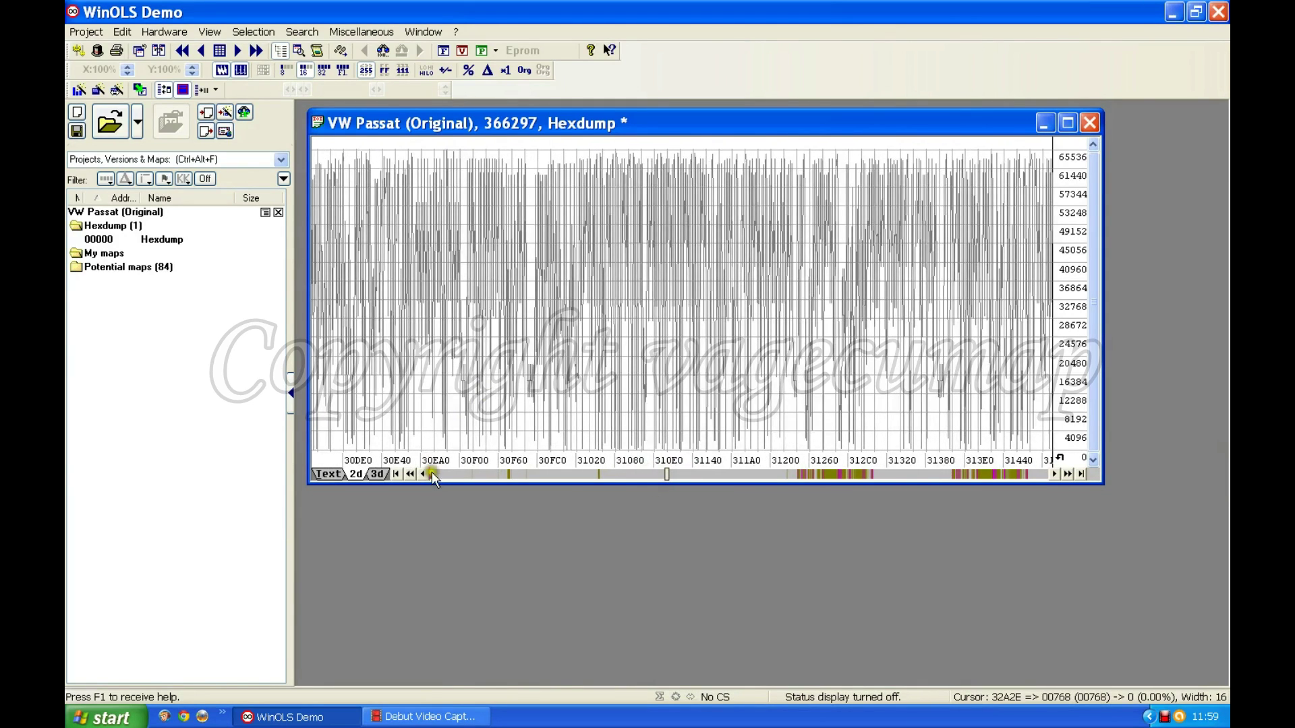
click(424, 474)
click(424, 474)
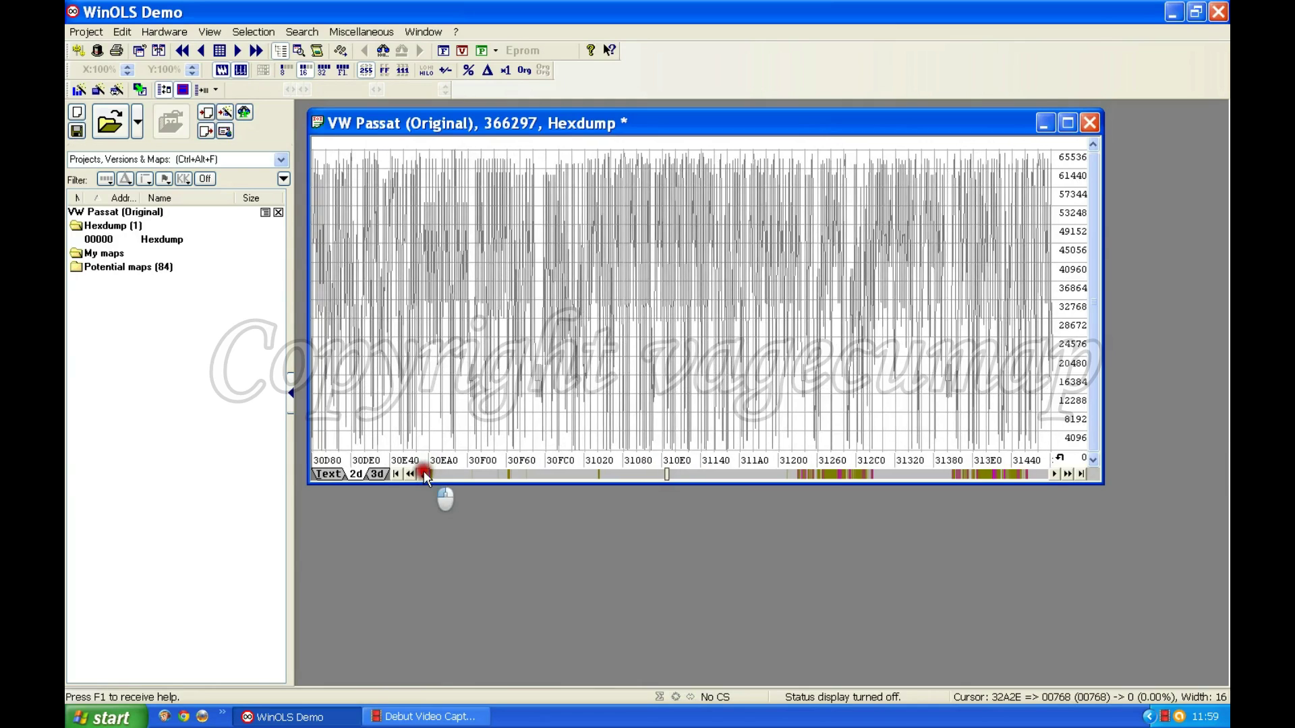
click(424, 474)
click(424, 474)
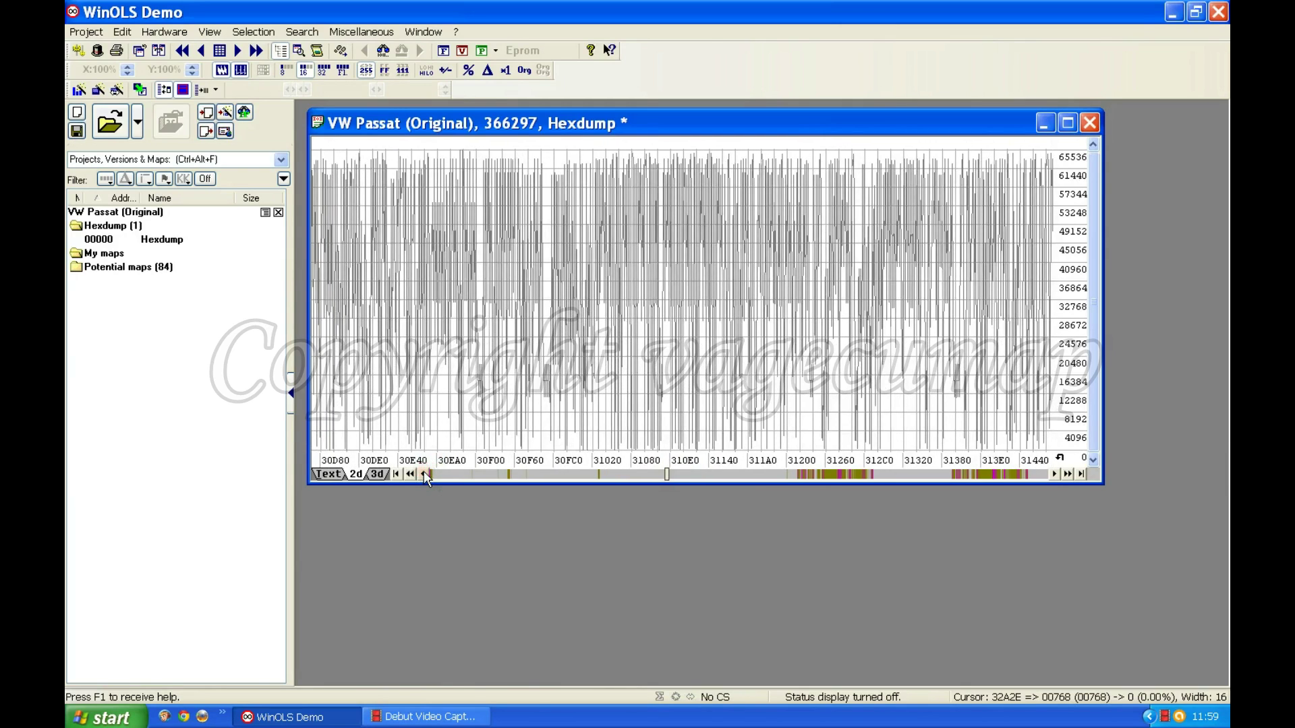
click(424, 474)
click(411, 473)
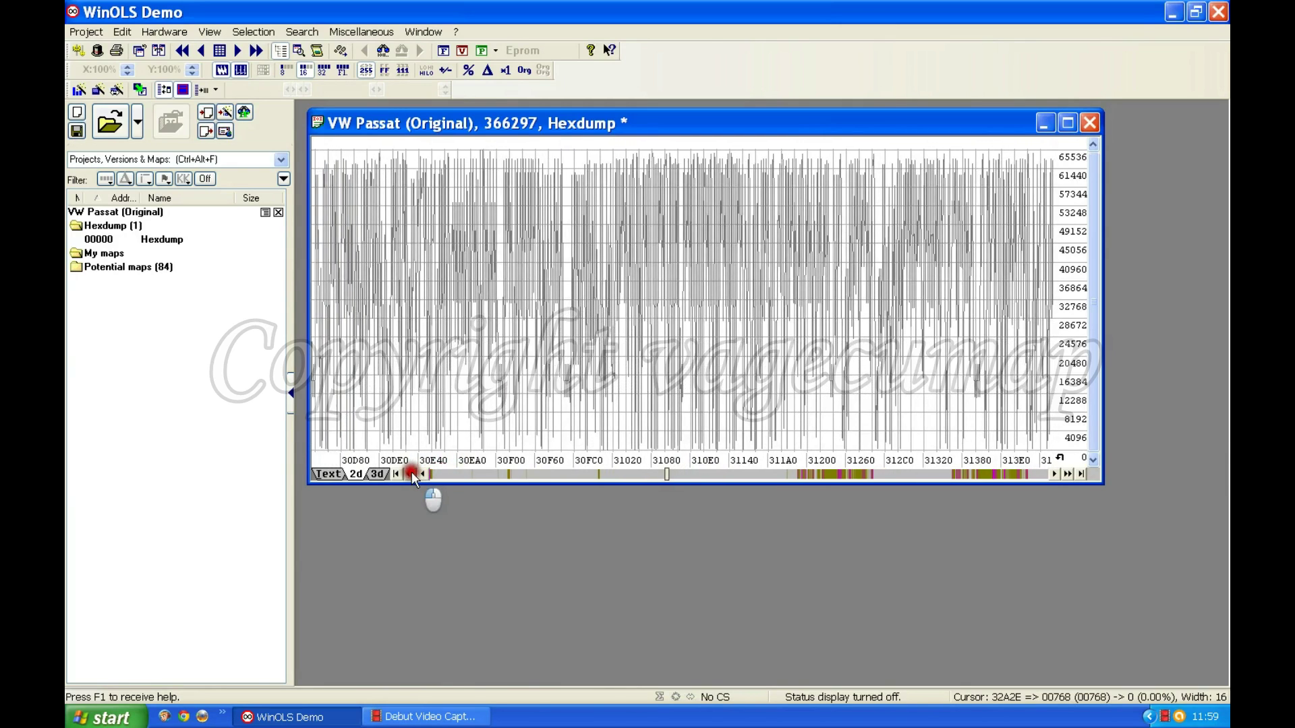
click(411, 471)
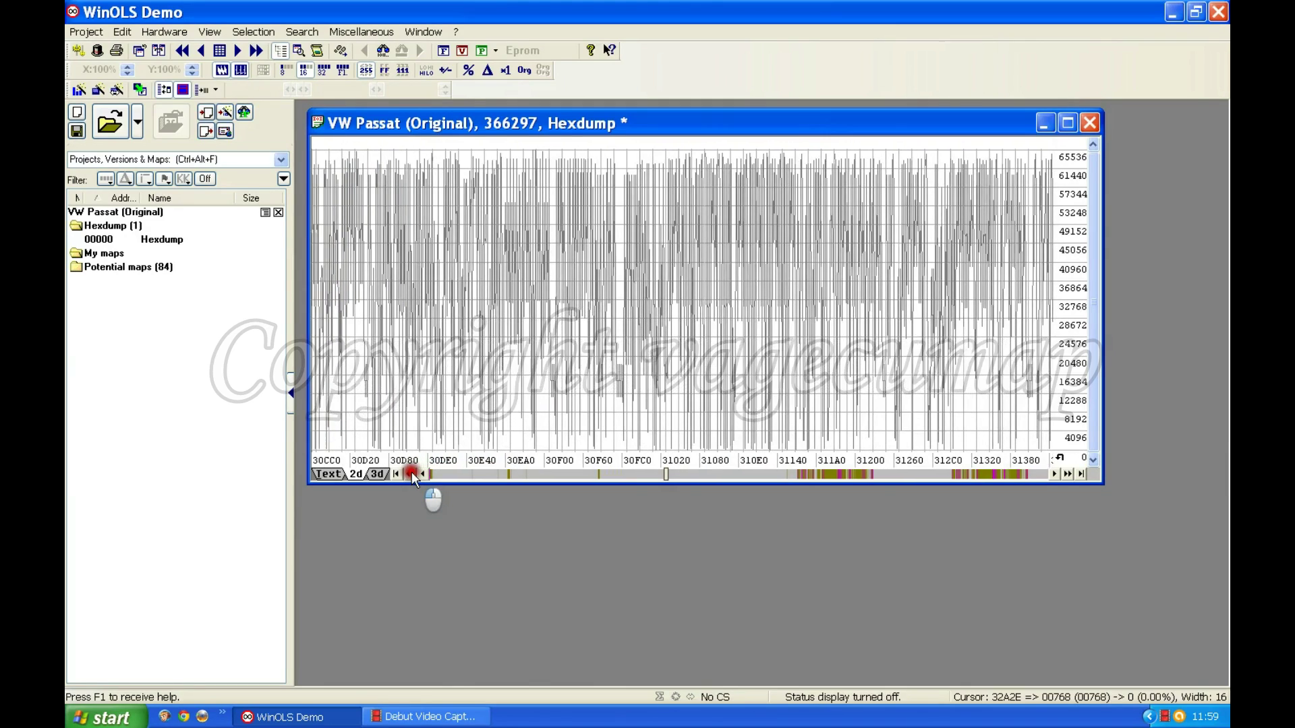
click(412, 471)
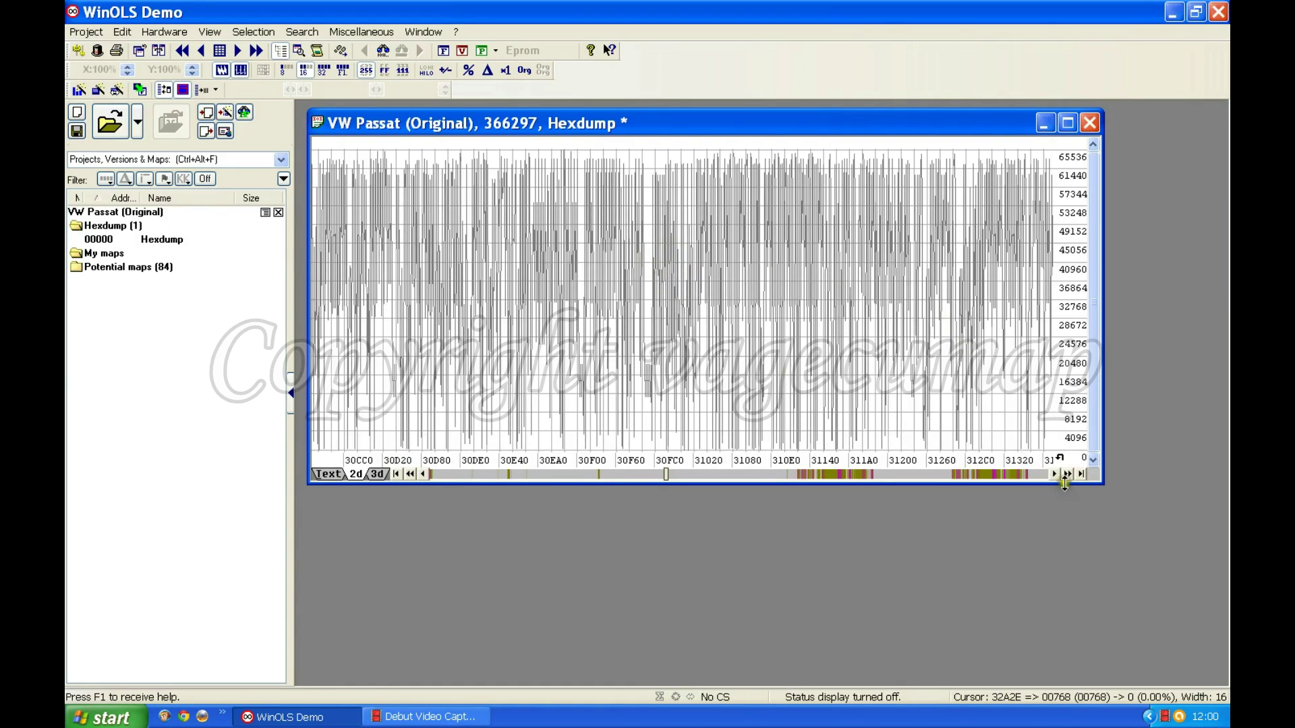
Step: Jump to the very start and the very end of the hexdump in the 2D graph
click(396, 474)
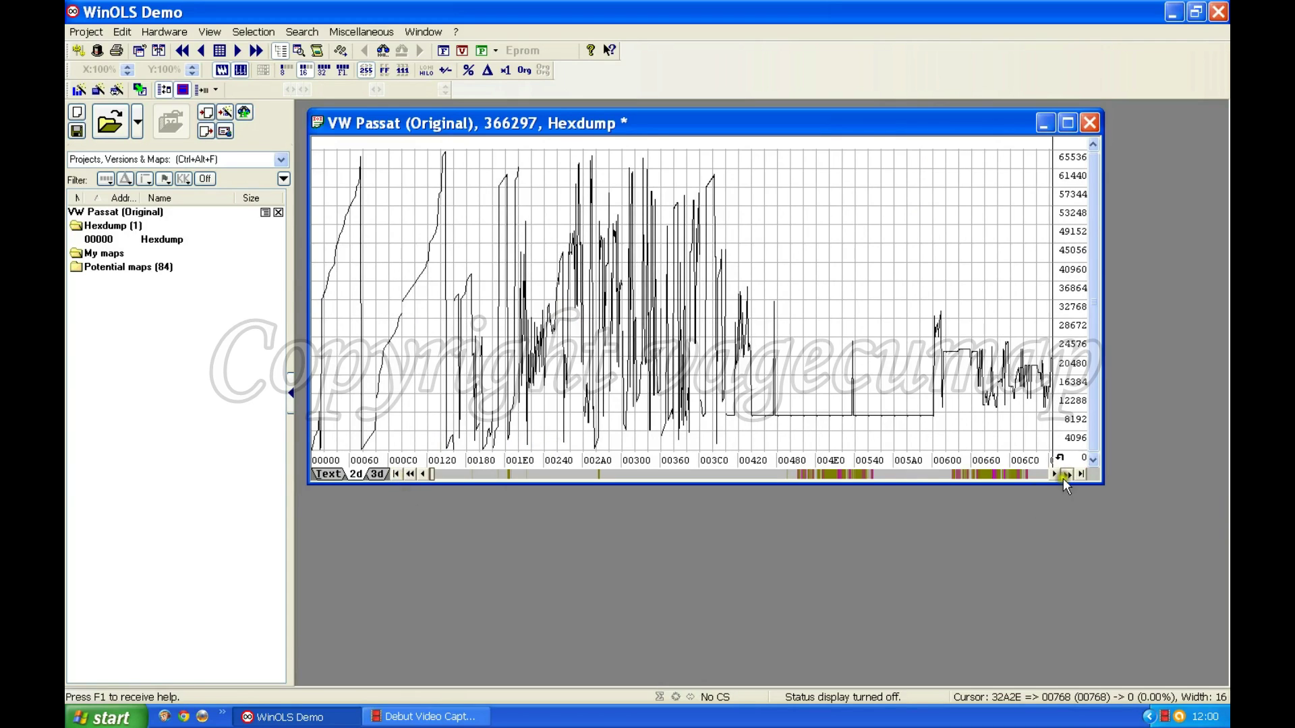
click(1080, 473)
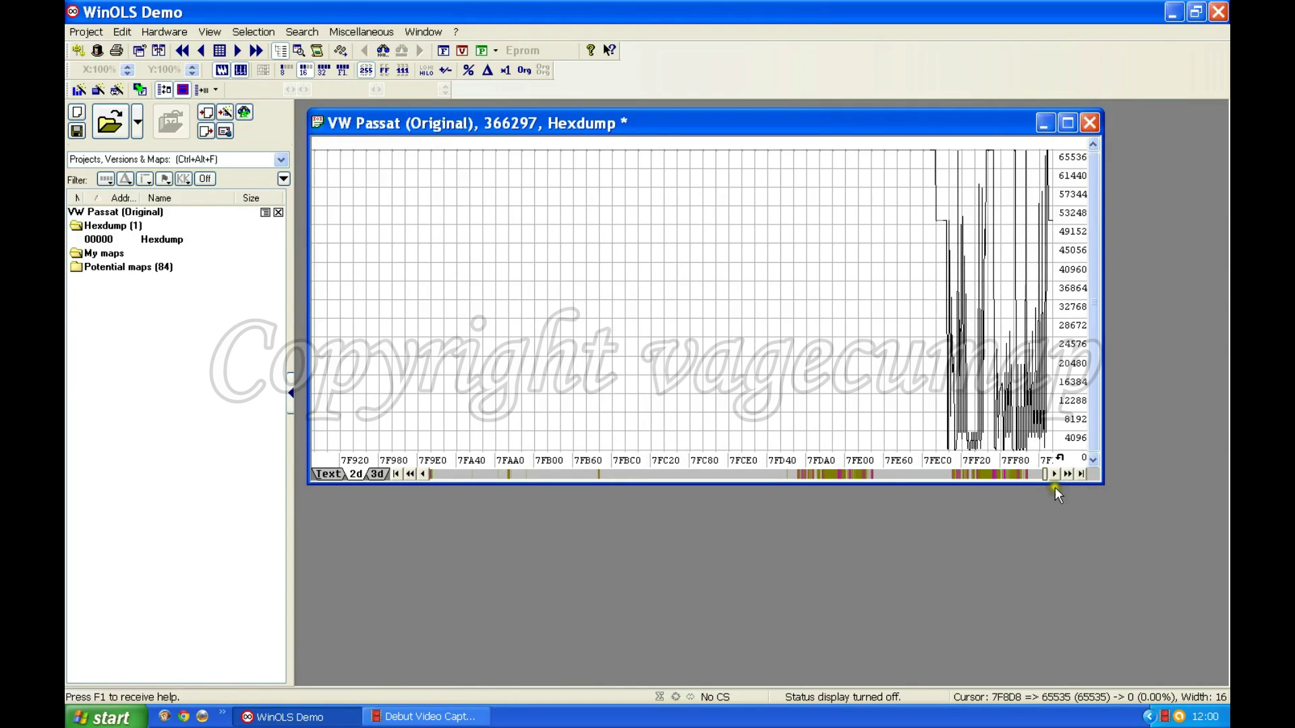
Step: Go to the hexdump region around address 40000 and advance through it in small and larger increments
drag(1044, 475, 739, 475)
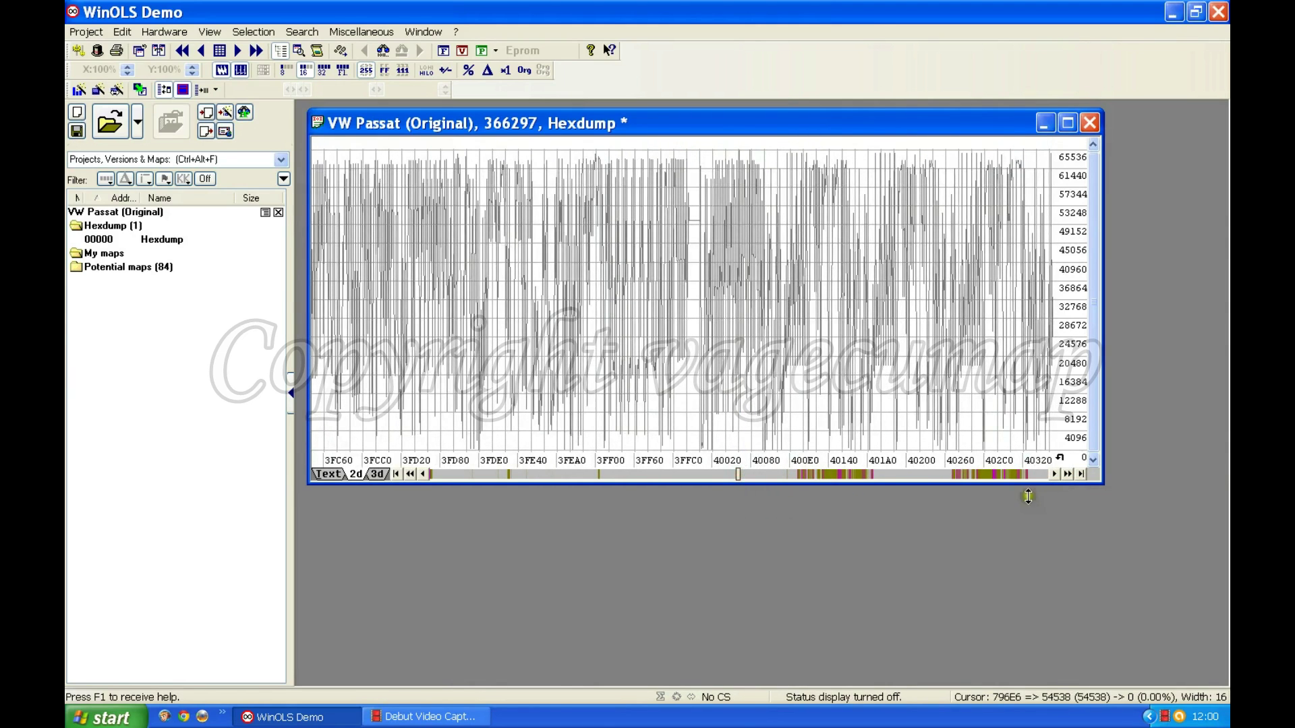
click(1054, 474)
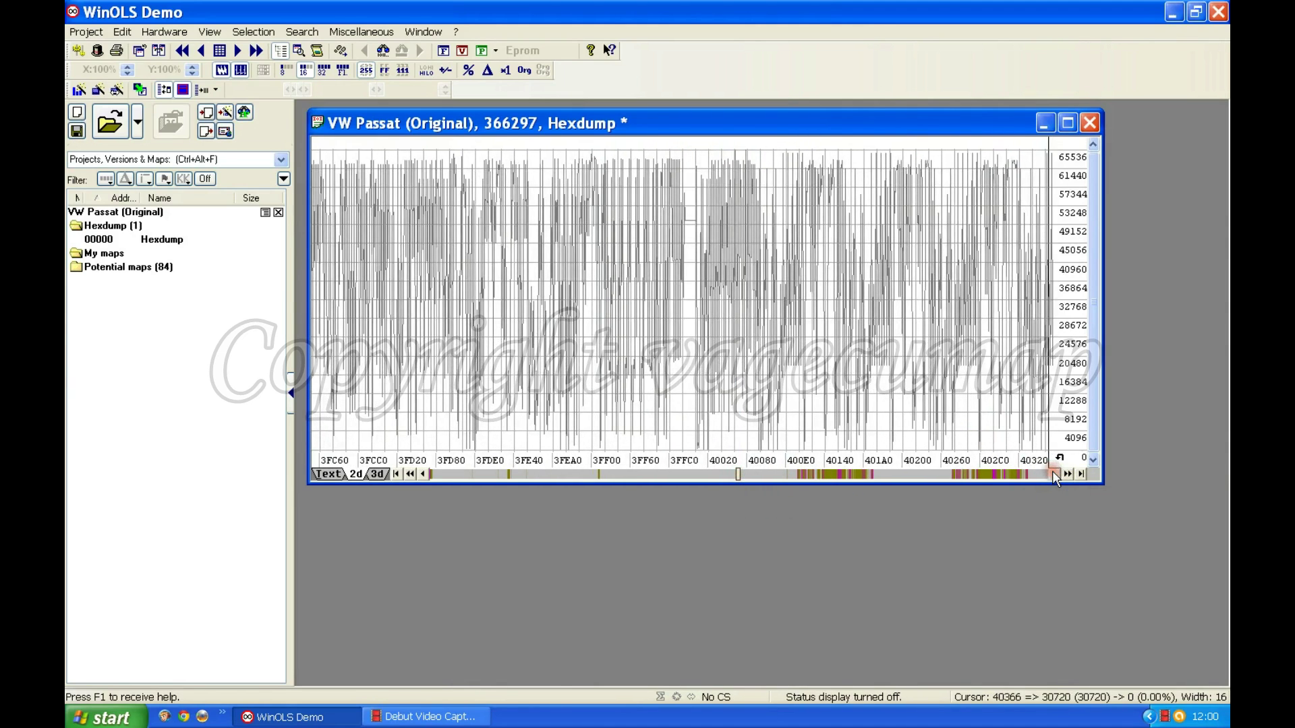
click(1054, 474)
click(1053, 474)
click(1052, 471)
click(1052, 471)
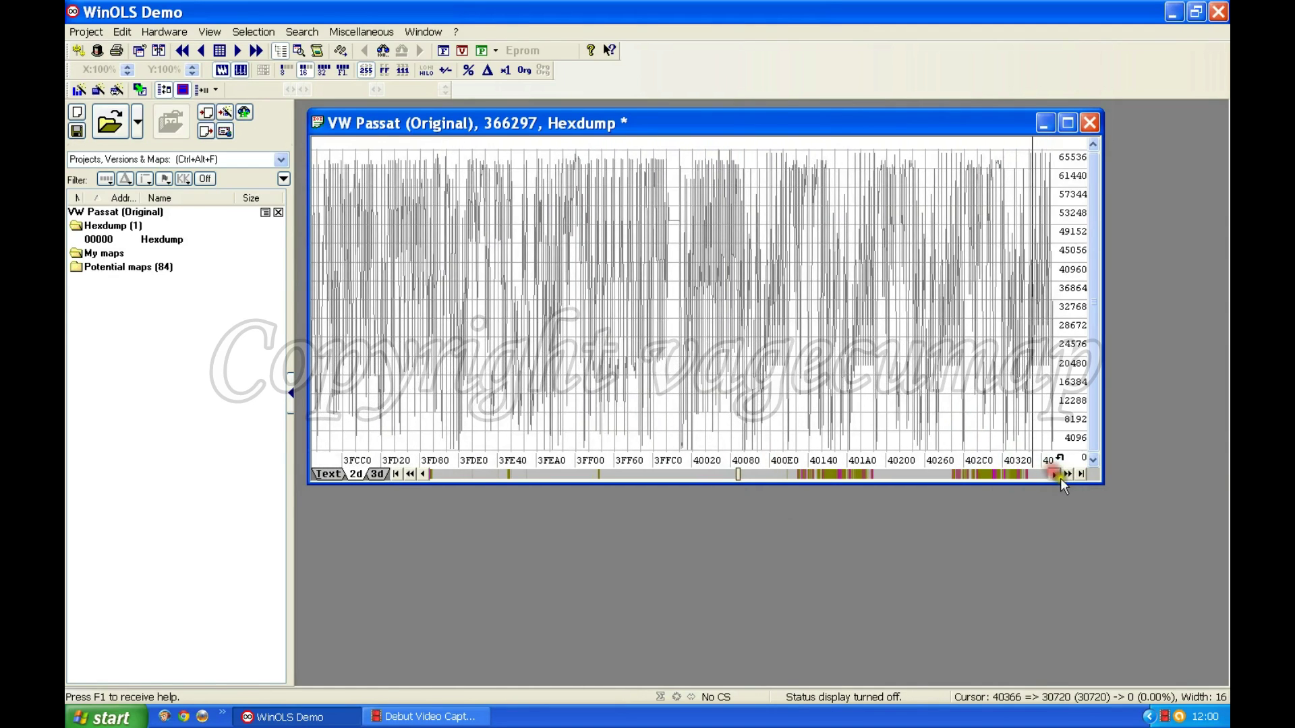
click(1067, 476)
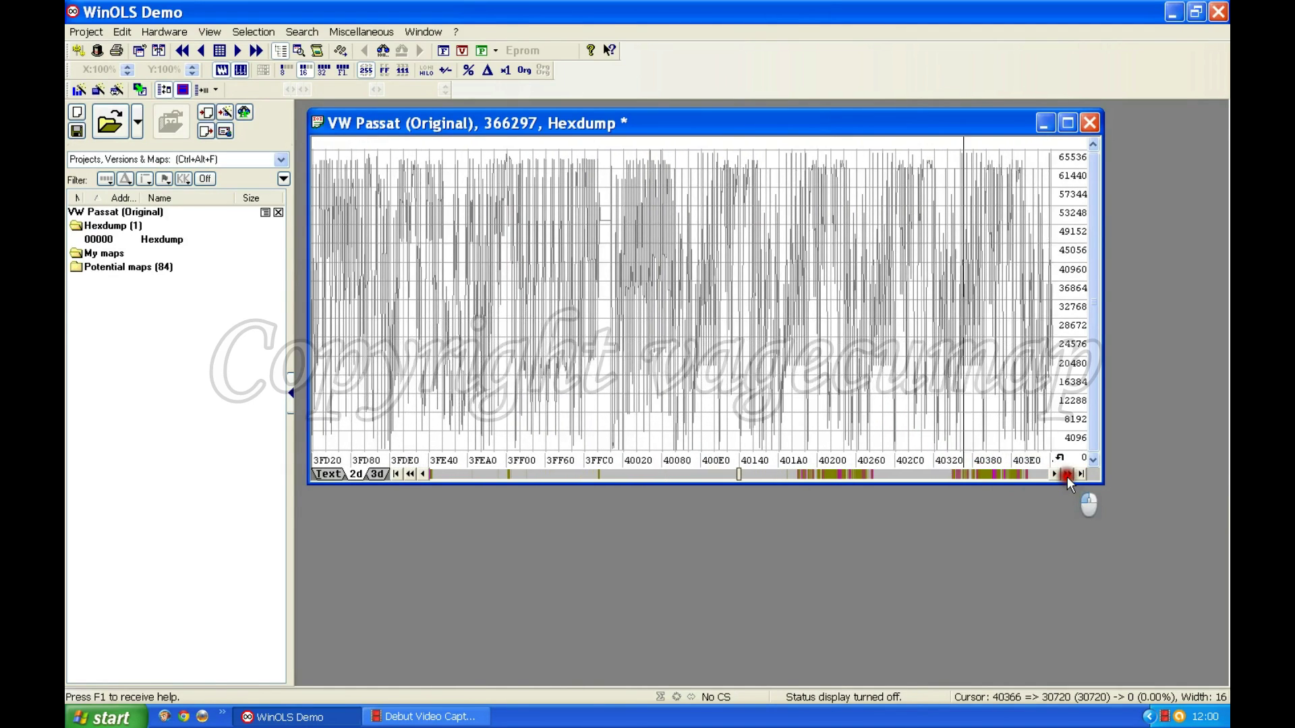
click(1066, 476)
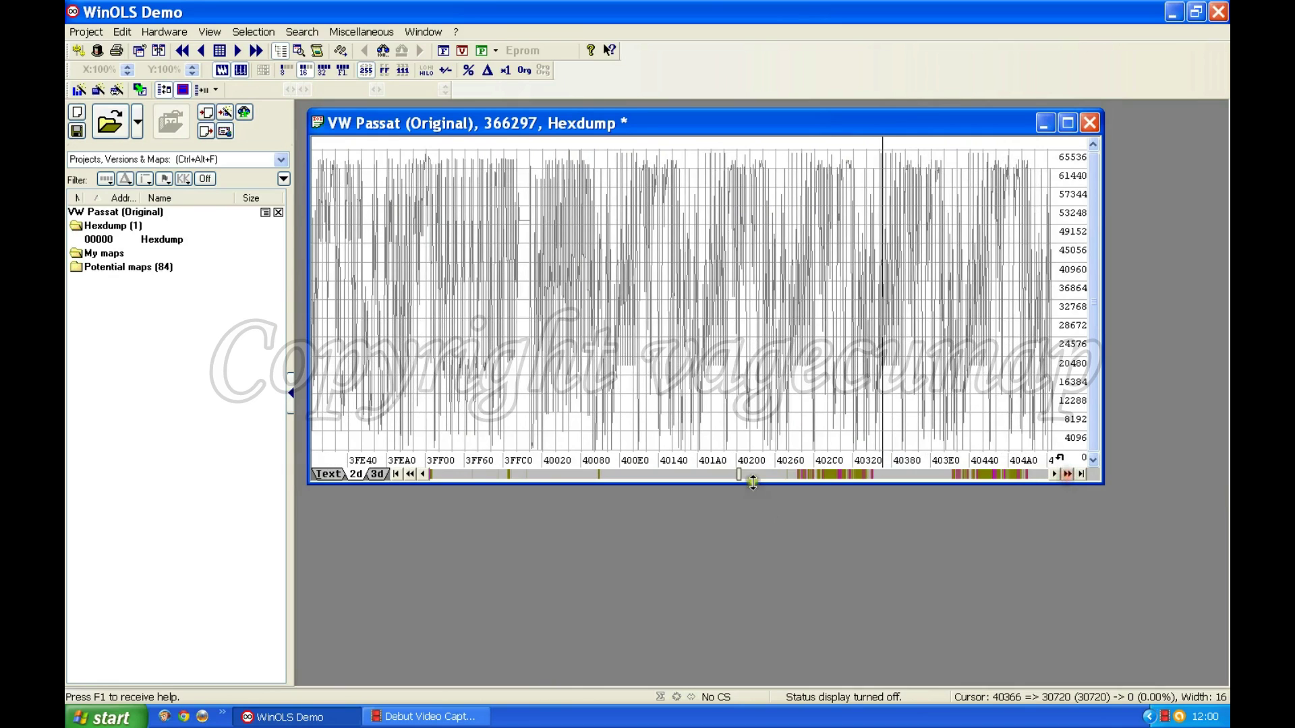
Step: Show the potential maps just after address 4C000 in the 2D graph and switch the hexdump's lo/hi byte organisation
drag(739, 472, 796, 475)
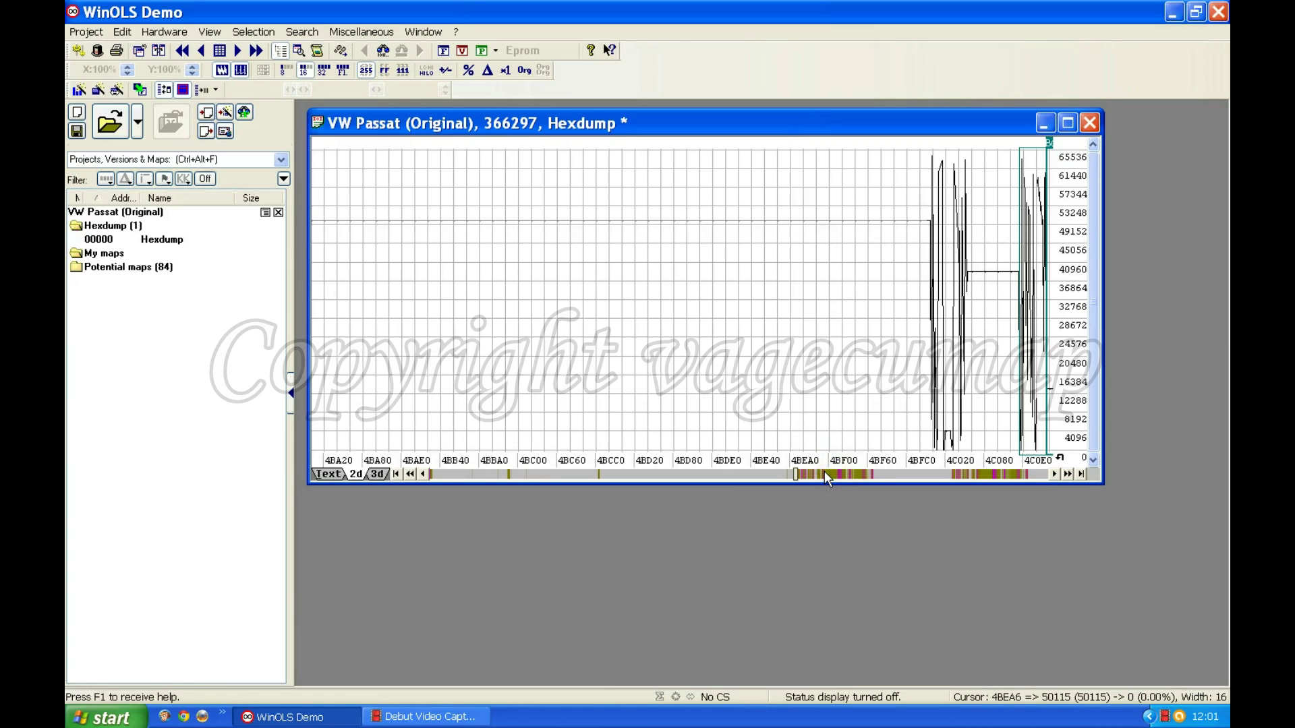
click(815, 508)
click(818, 471)
click(810, 530)
click(801, 546)
click(1067, 473)
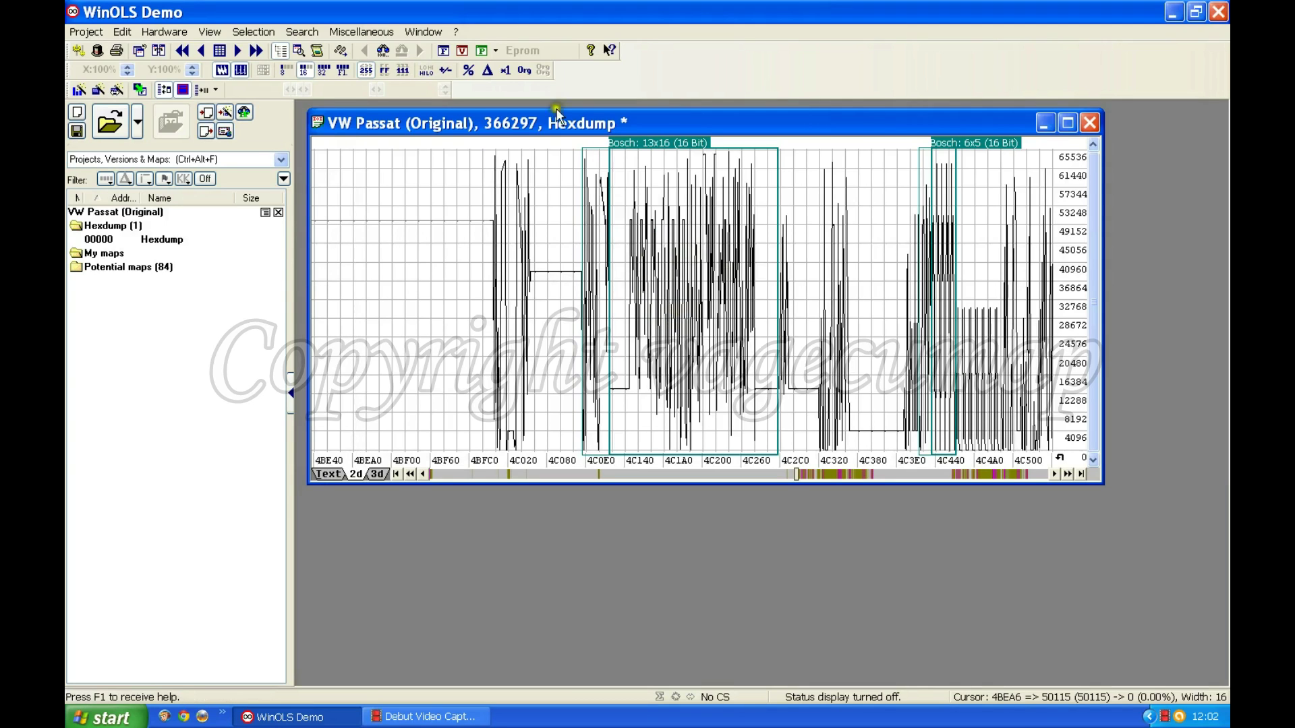
click(444, 70)
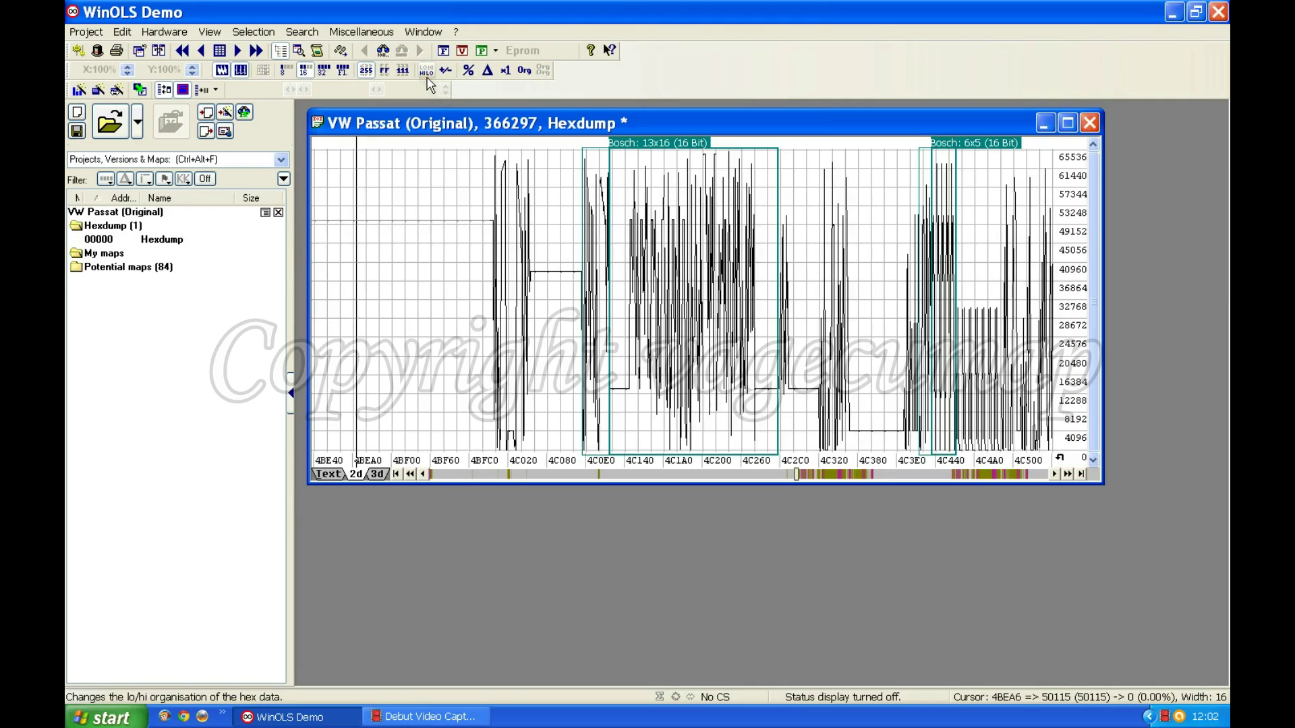
click(427, 69)
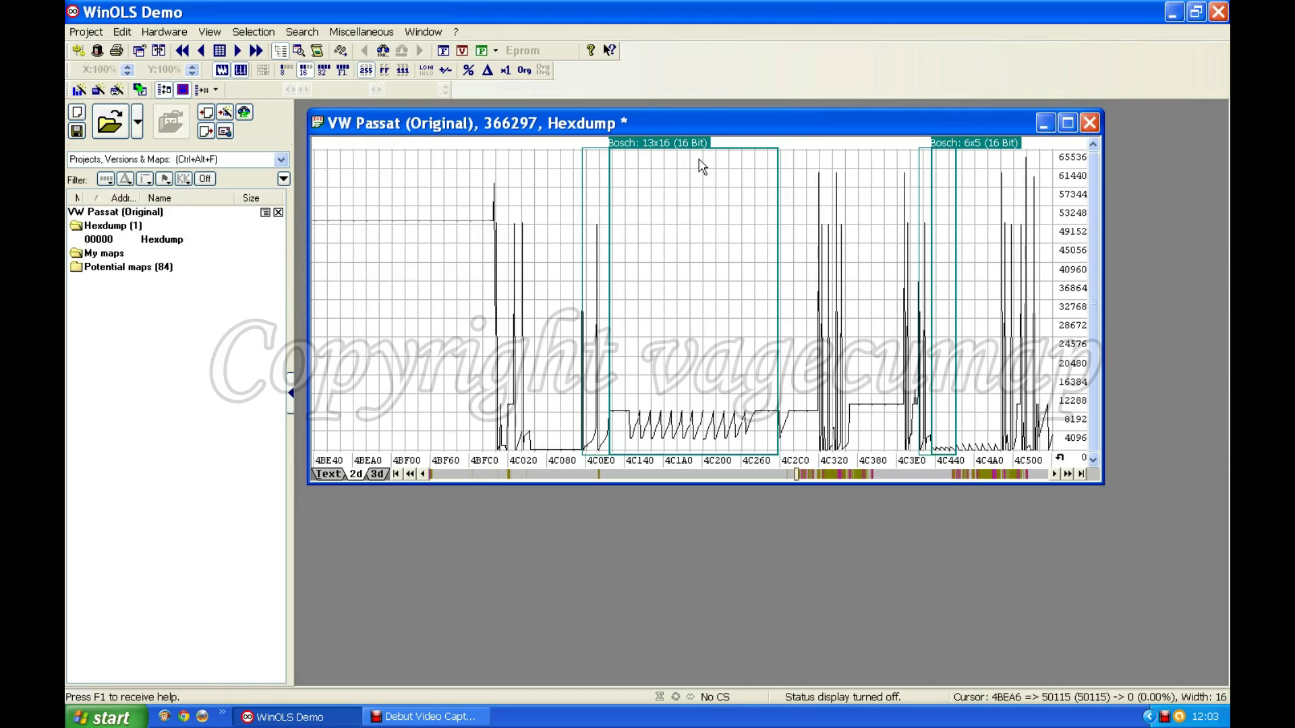
Step: Open the potential map labelled Bosch: 13x16 (16 Bit) from the hexdump graph as a map of its own
click(630, 160)
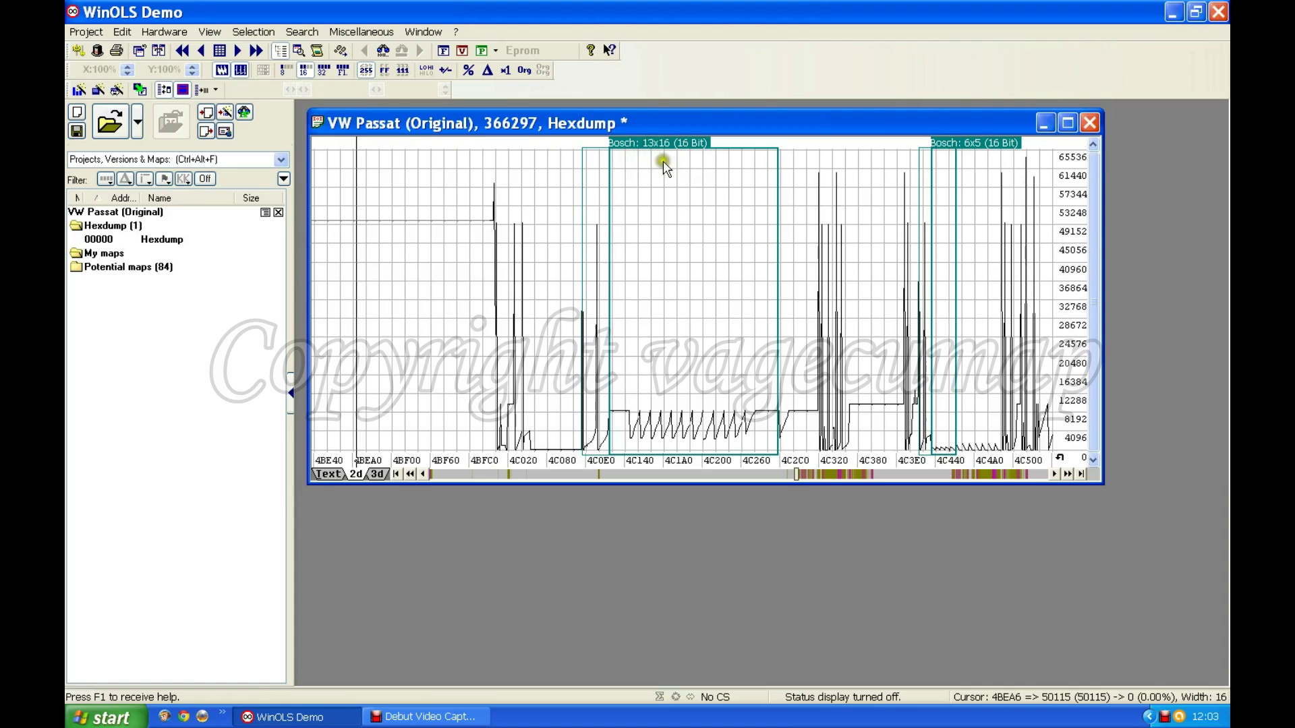
click(657, 161)
click(678, 164)
click(662, 164)
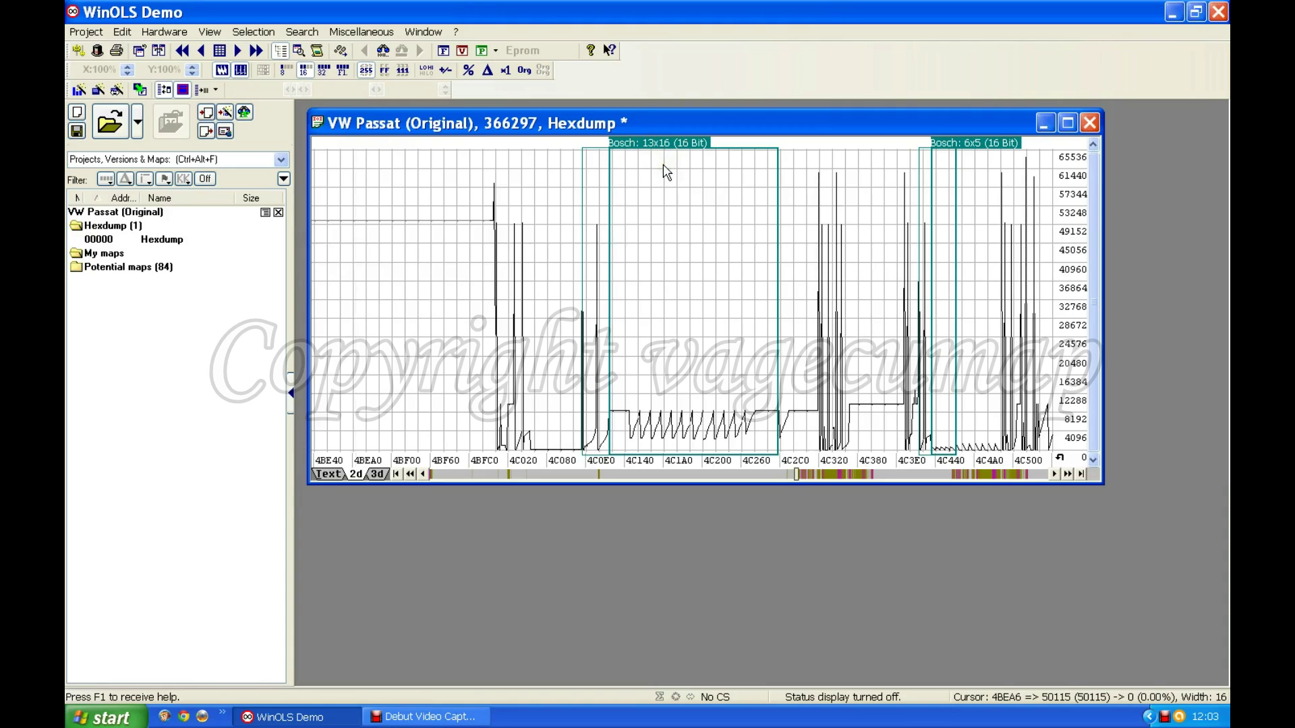
click(695, 188)
click(628, 144)
click(133, 242)
double_click(664, 143)
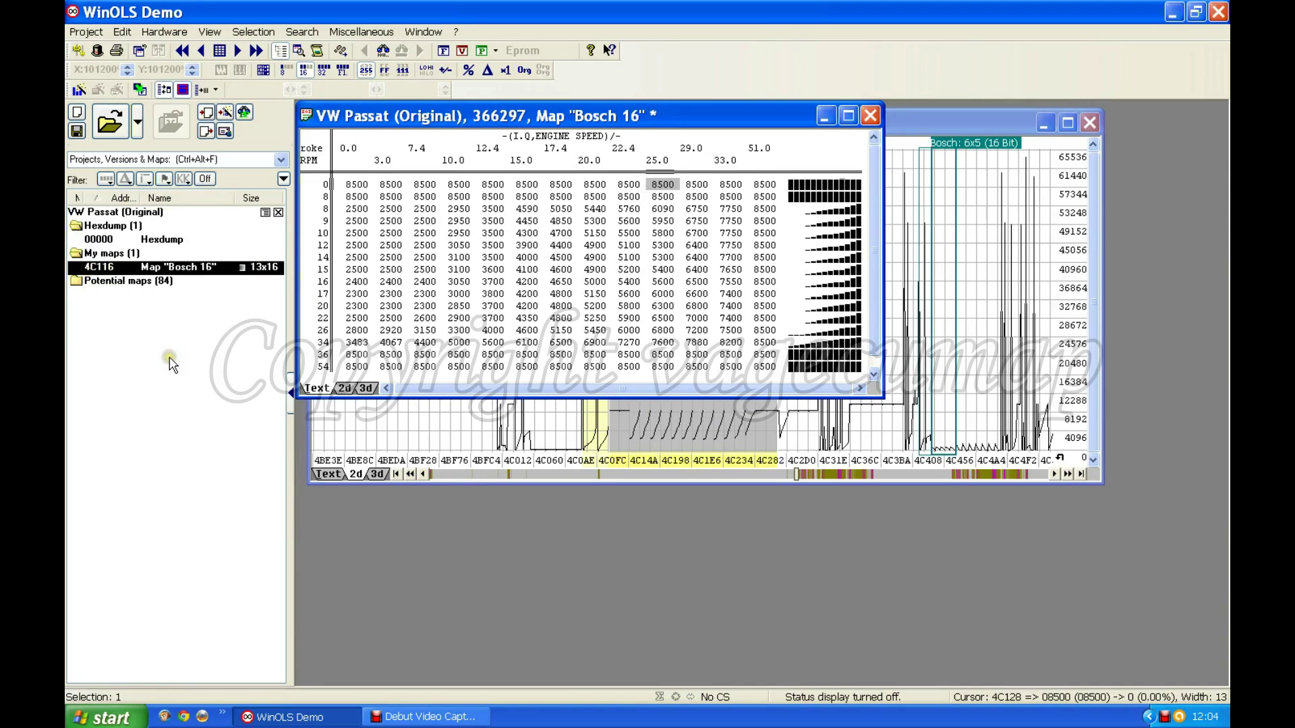
Step: Arrange the 13x16 map and hexdump windows so the map's marked area in the graph is visible, with the map window active
click(615, 118)
drag(616, 118, 746, 183)
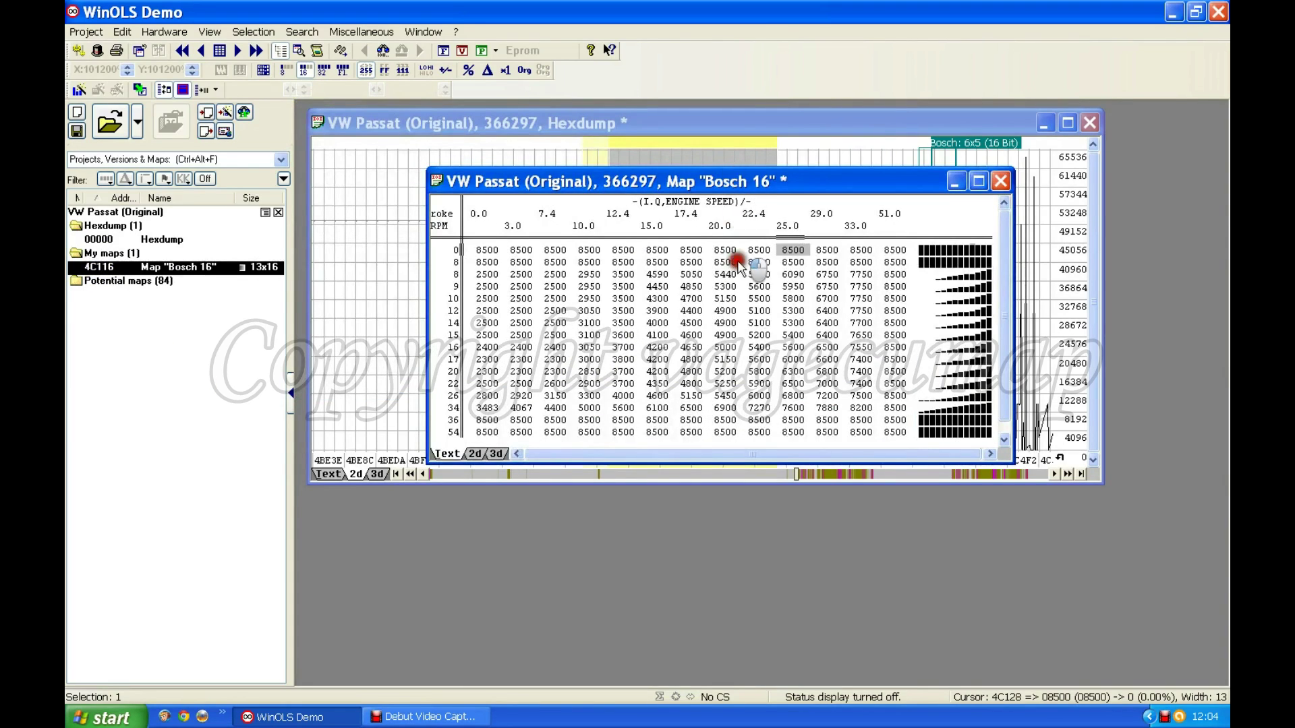
drag(739, 263, 1047, 401)
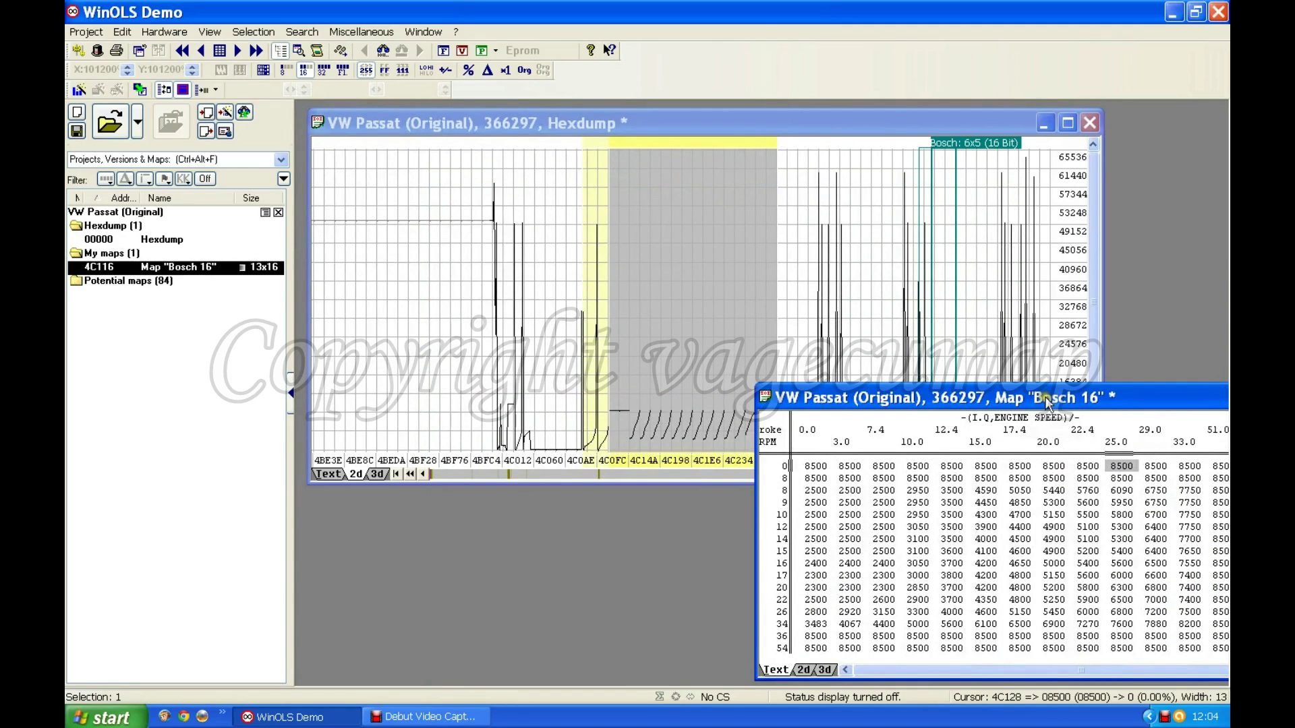
drag(821, 119, 728, 108)
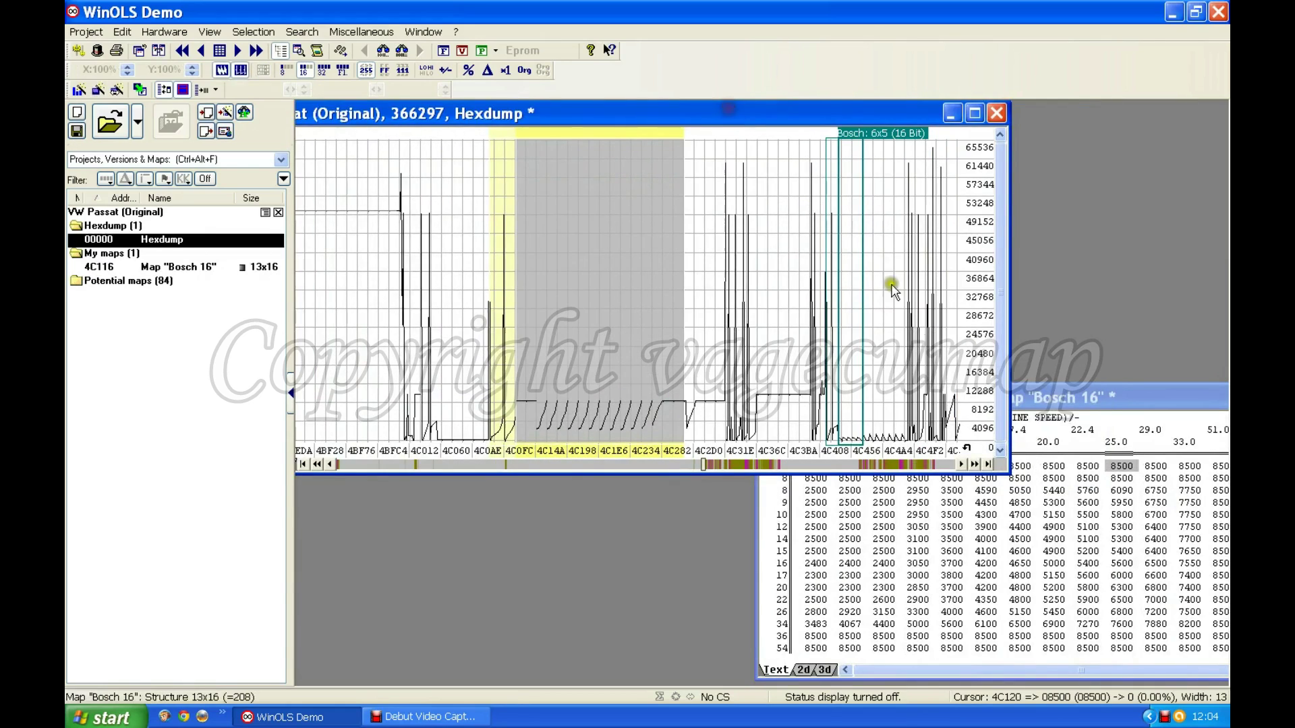
click(1039, 397)
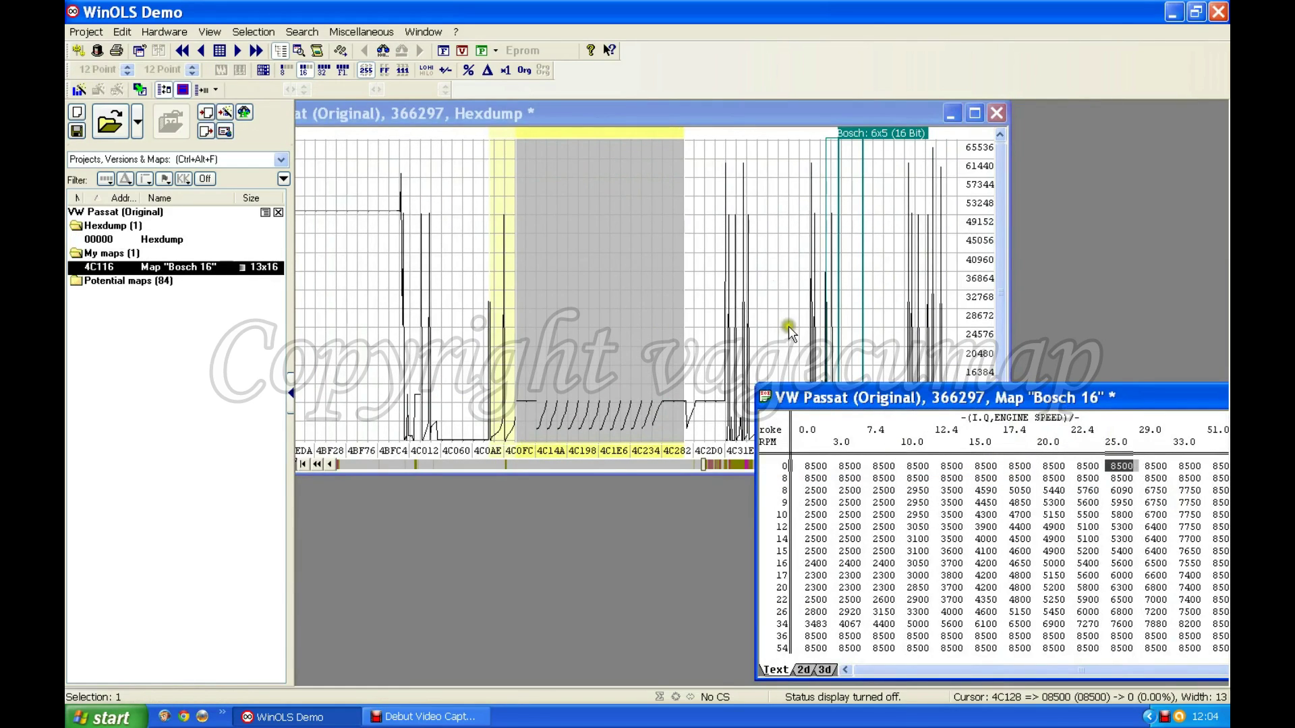
Step: Examine the 13x16 map as a 2D graph and as a 3D surface, and return it to text values
click(803, 670)
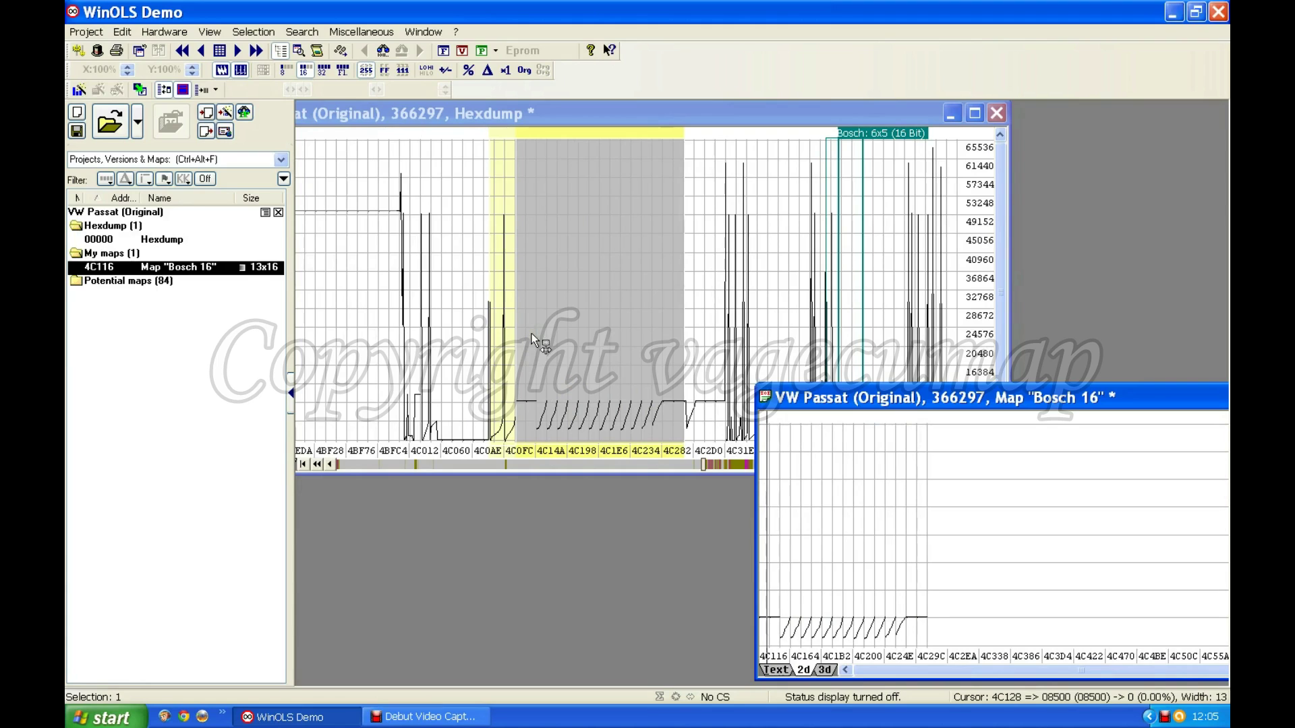
click(827, 670)
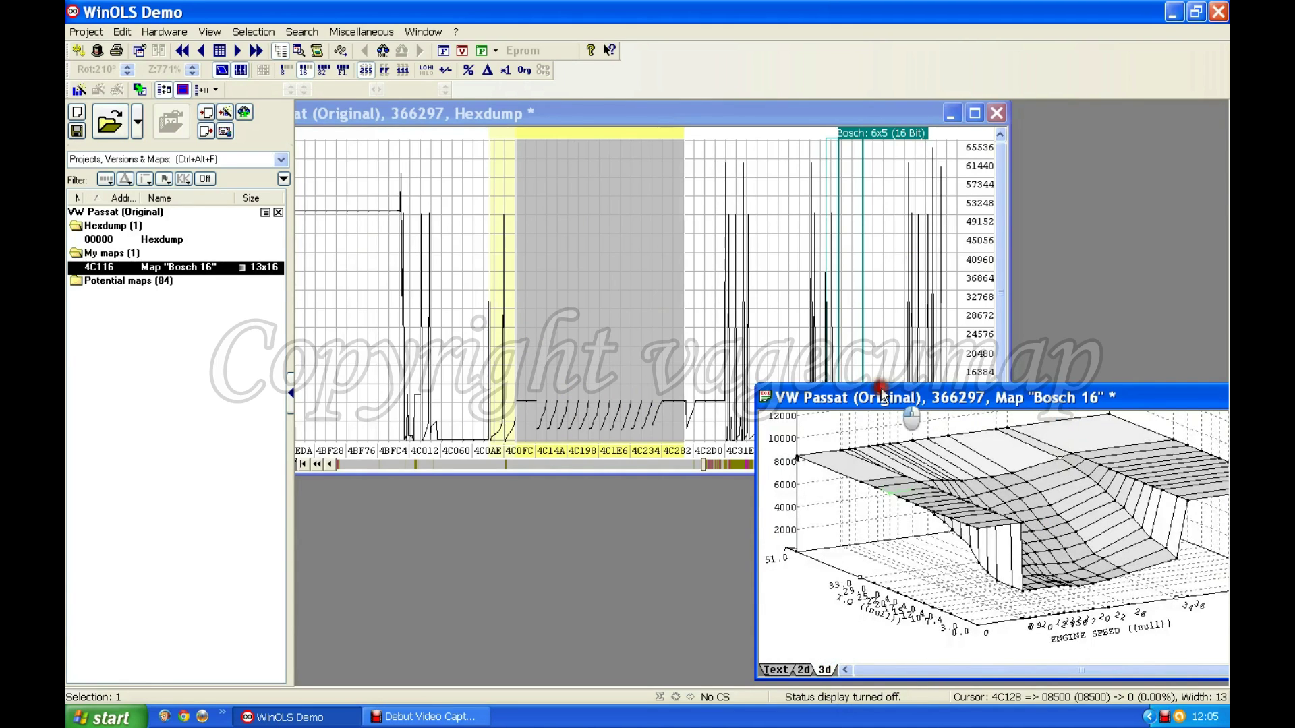
drag(882, 394, 659, 374)
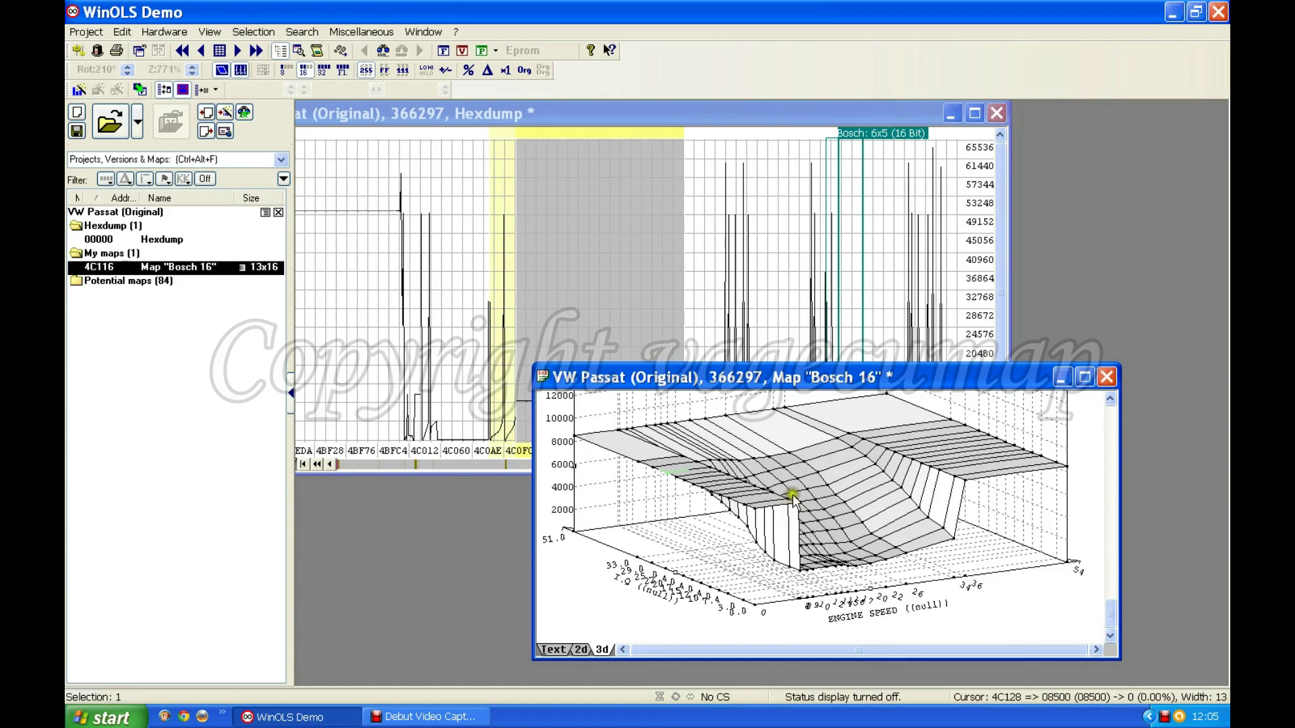
click(557, 648)
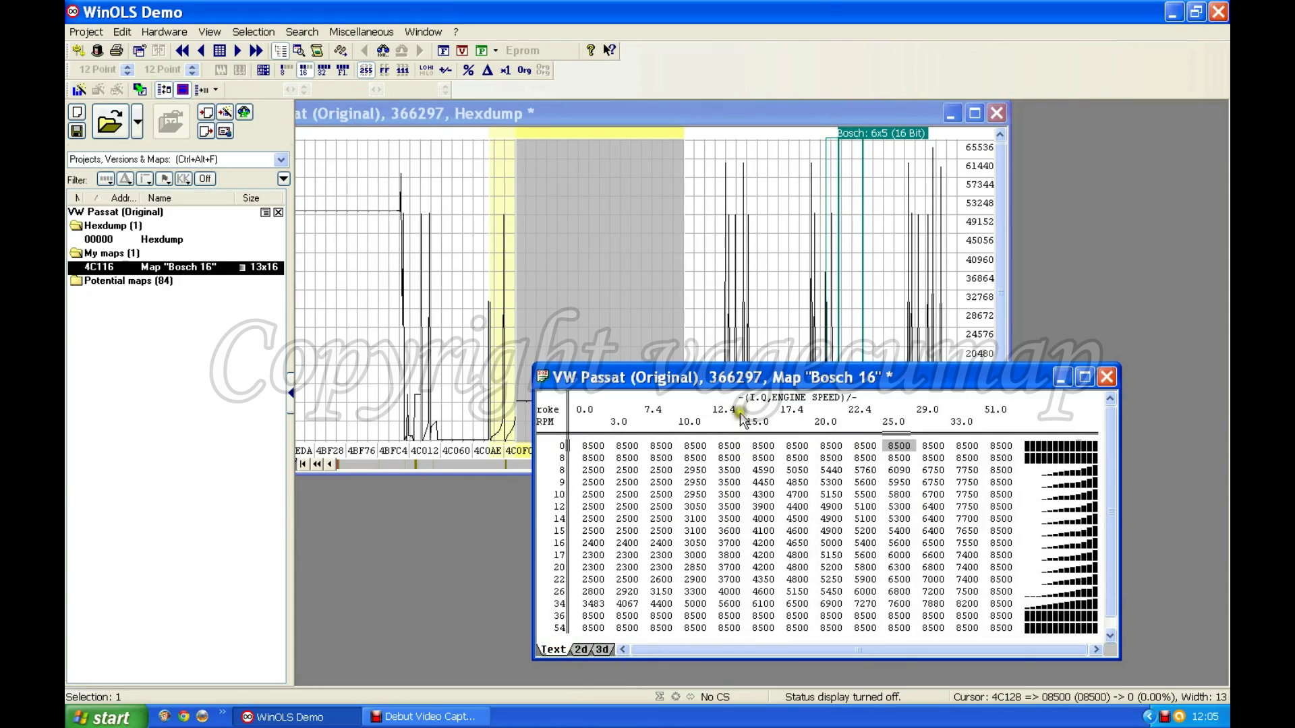
click(664, 377)
drag(664, 378, 646, 374)
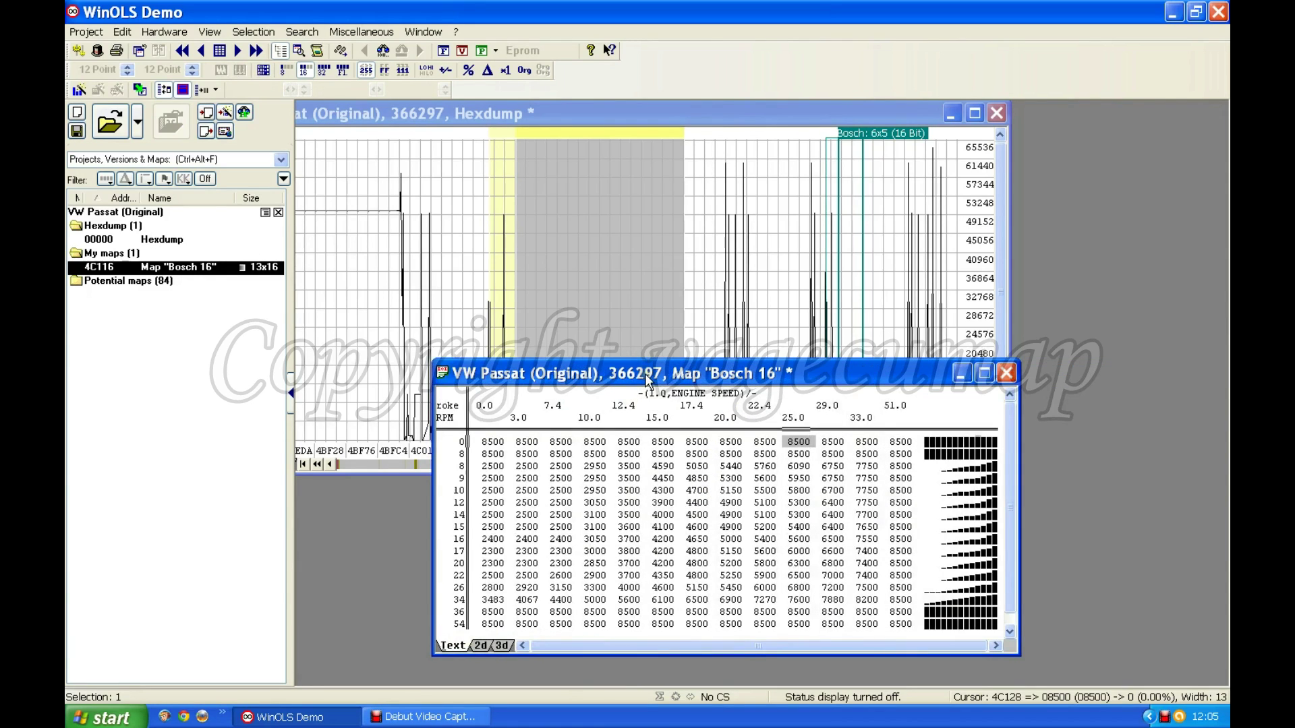